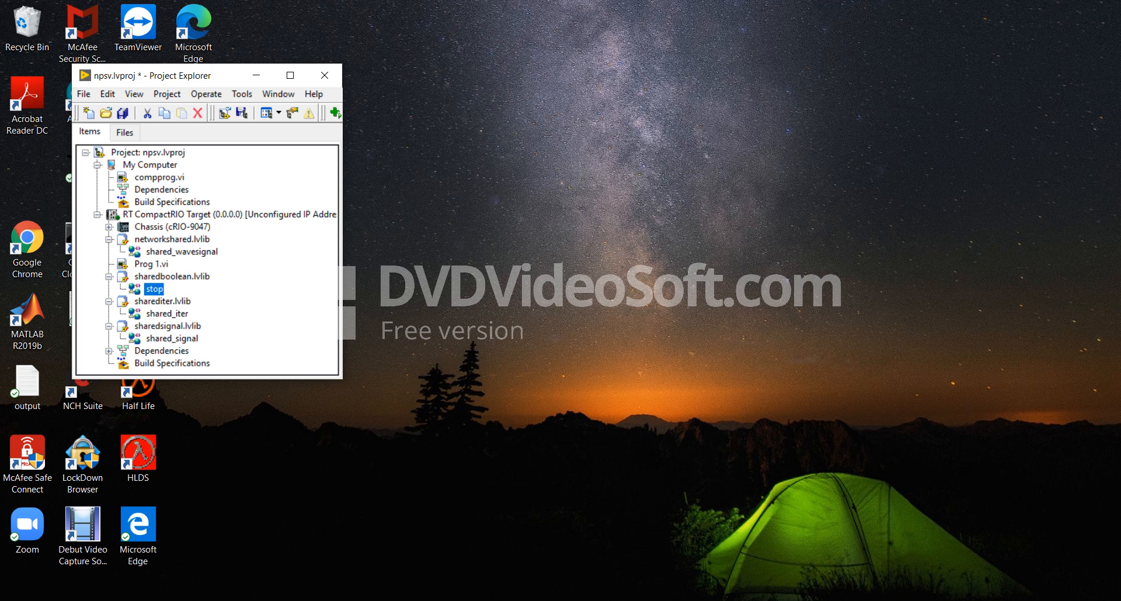
Reposition the Project Explorer and review the My Computer and RT CompactRIO Target items, including the new-item options for the RT target.
drag(227, 76, 427, 101)
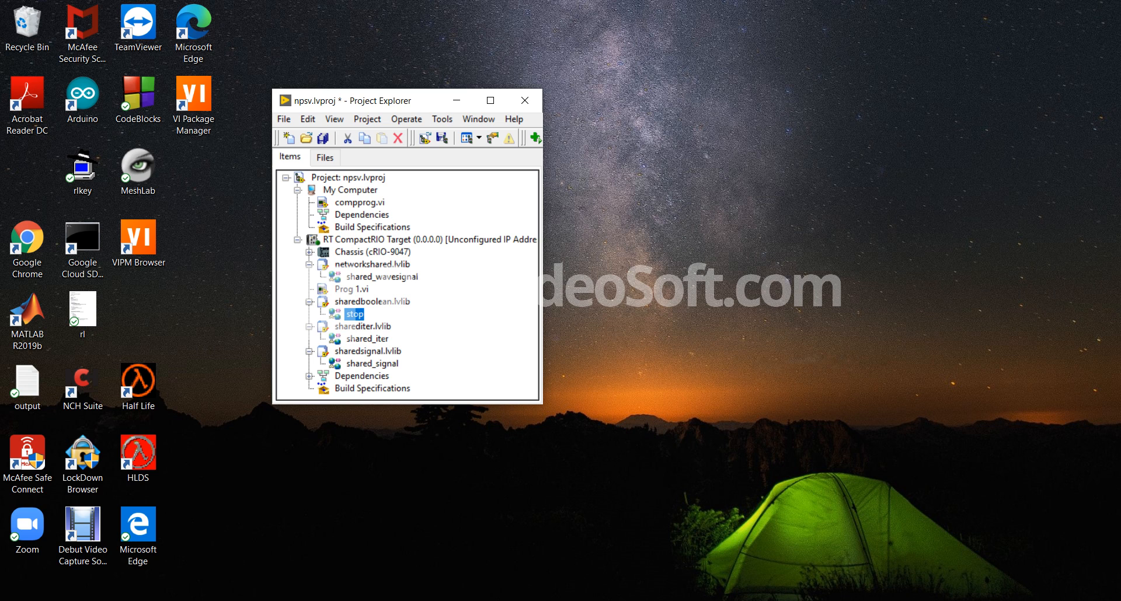
click(350, 191)
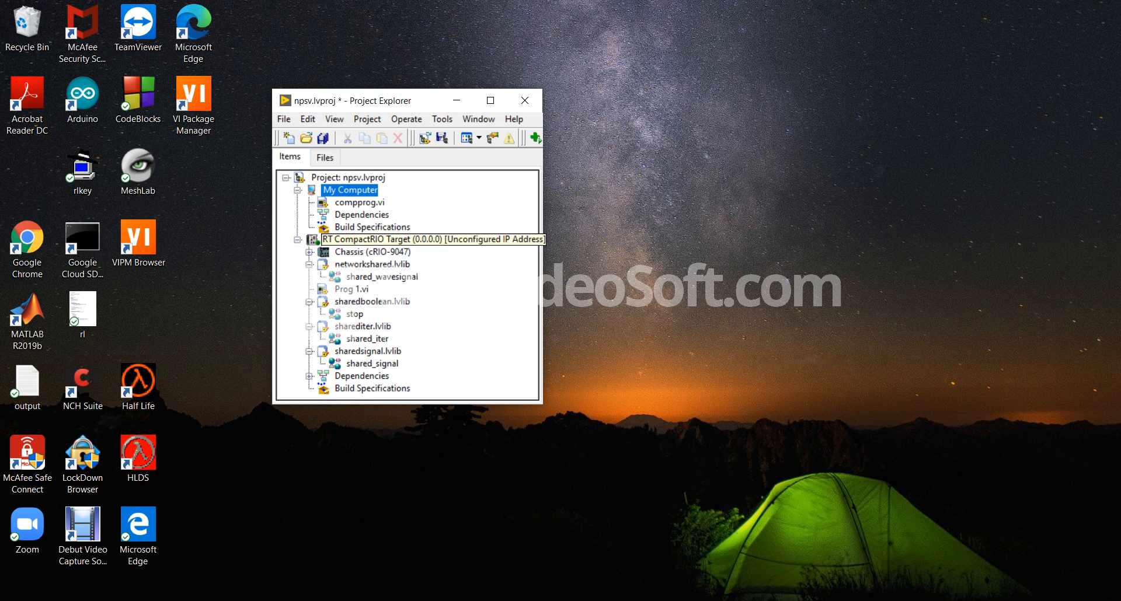
click(374, 240)
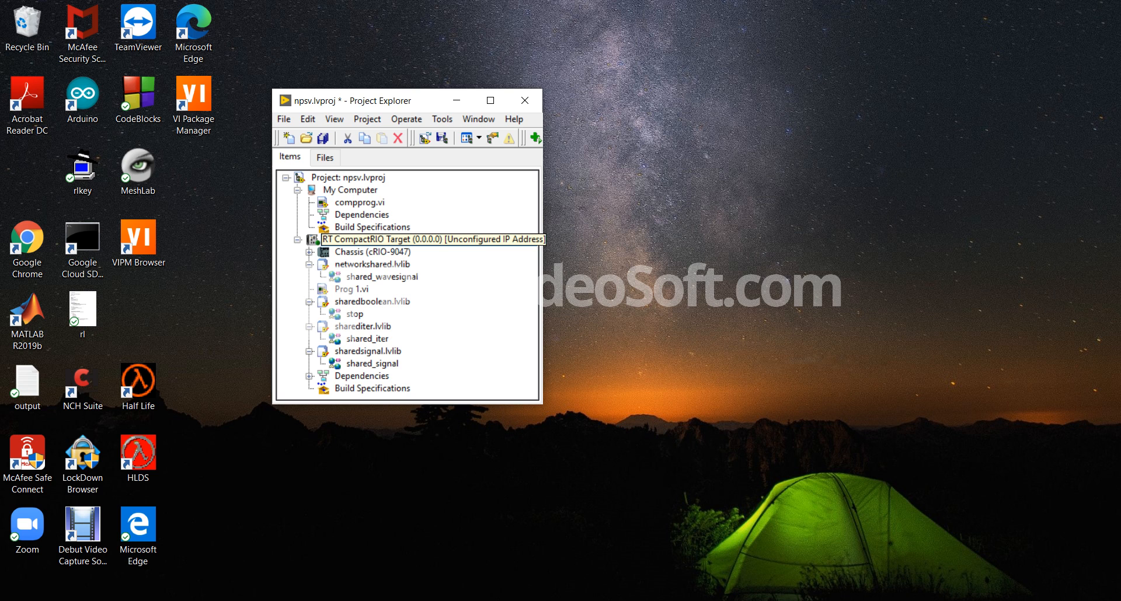
right_click(428, 239)
mouse_move(461, 249)
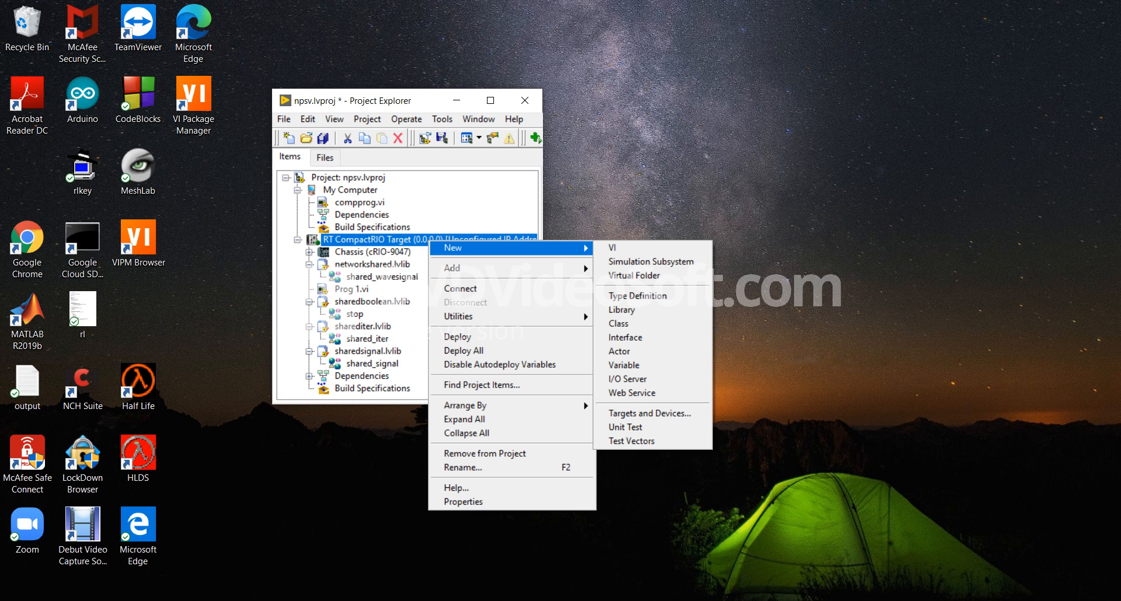
Review the new target and device types that can be added to the npsv project, leaving the project as it is.
right_click(372, 178)
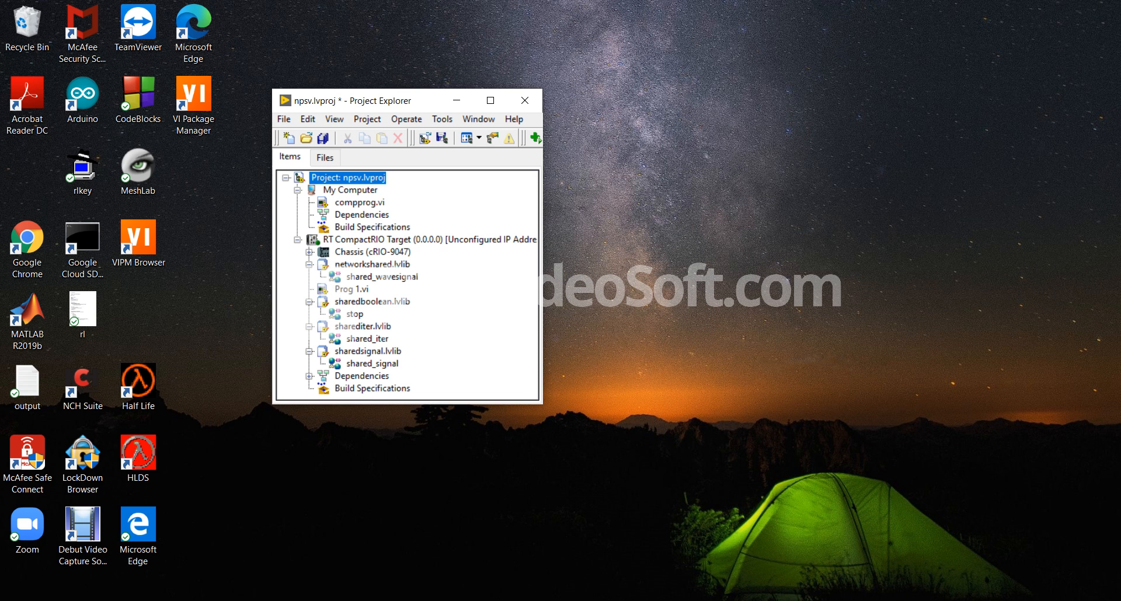
mouse_move(420, 187)
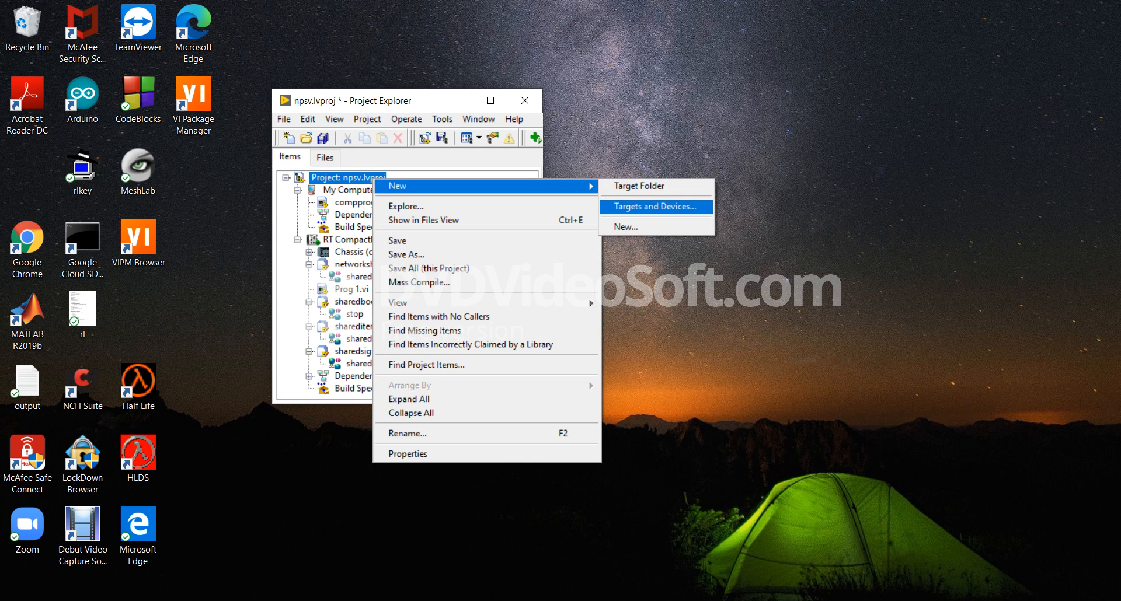
click(654, 206)
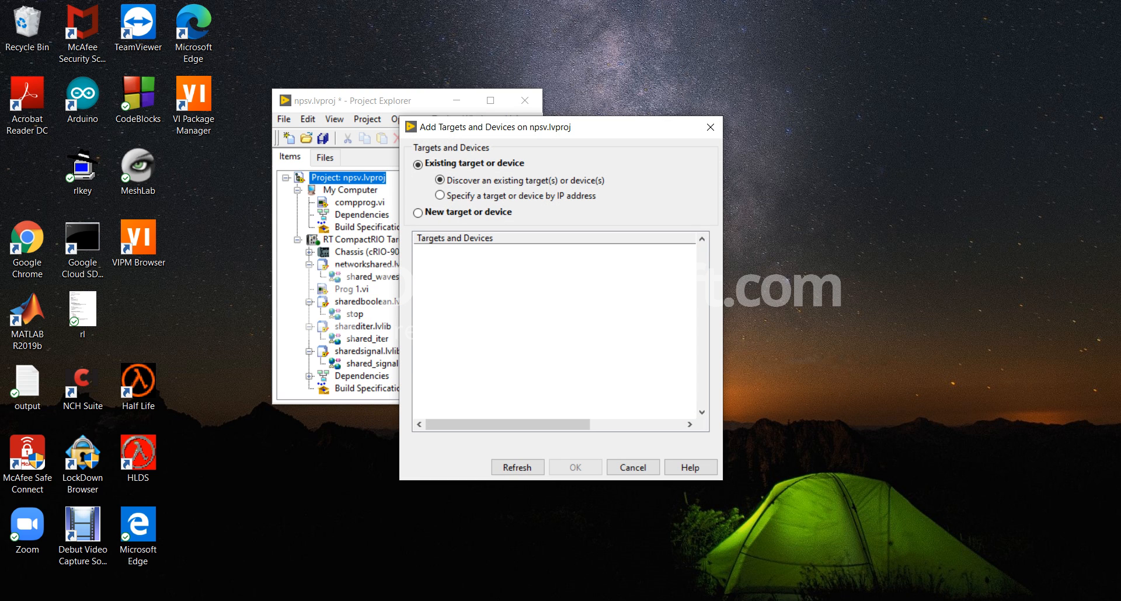
click(418, 213)
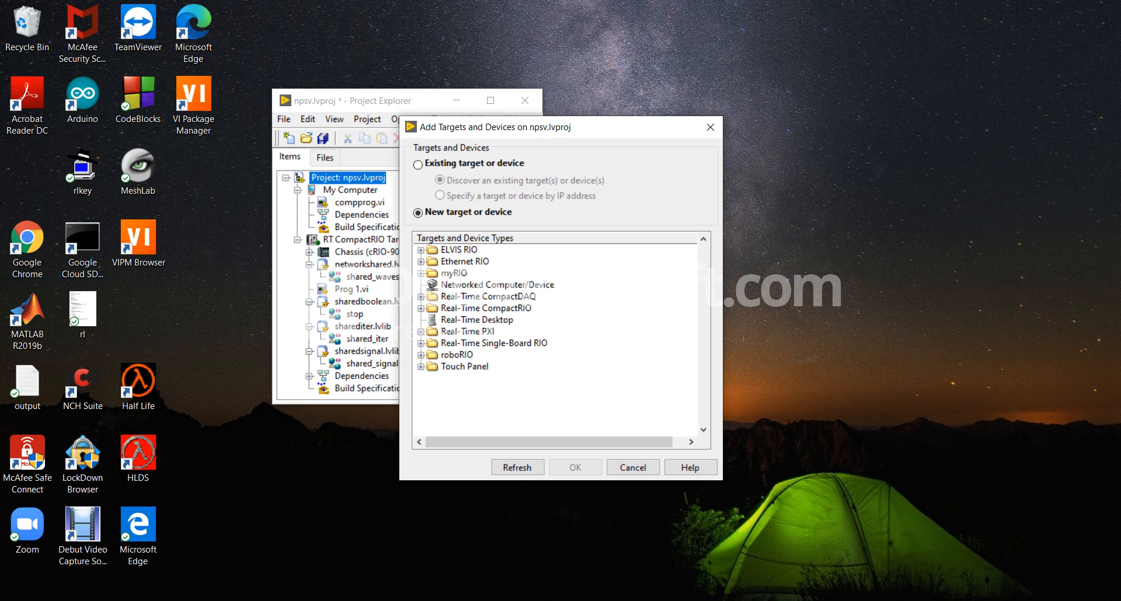
click(633, 467)
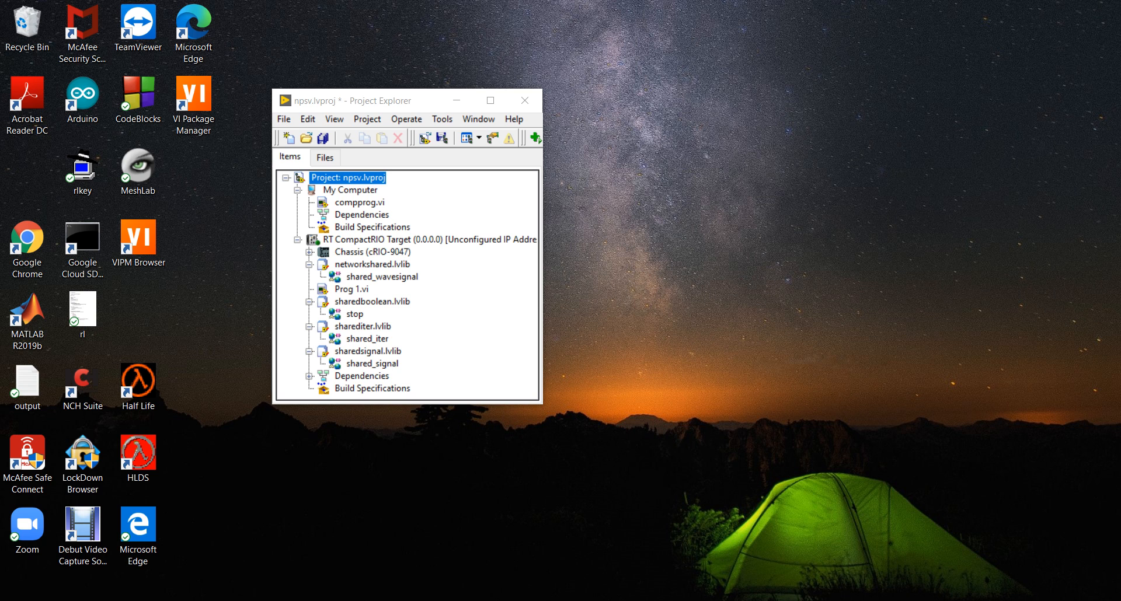
Display the Prog 1.vi and compprog.vi front panels side by side and extend the compprog.vi window's height.
click(361, 546)
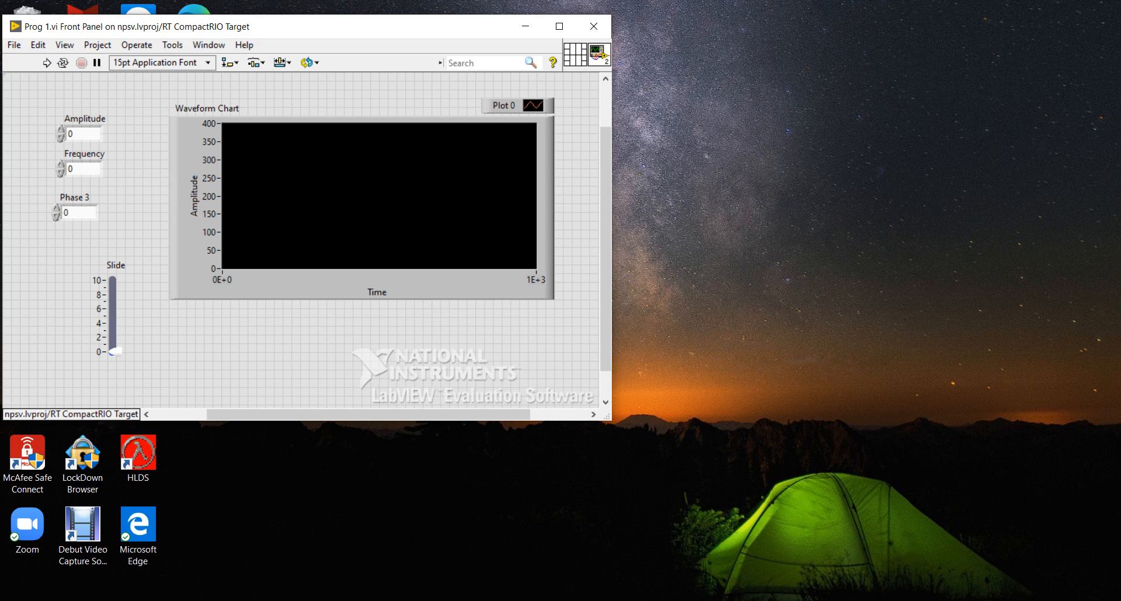
click(650, 555)
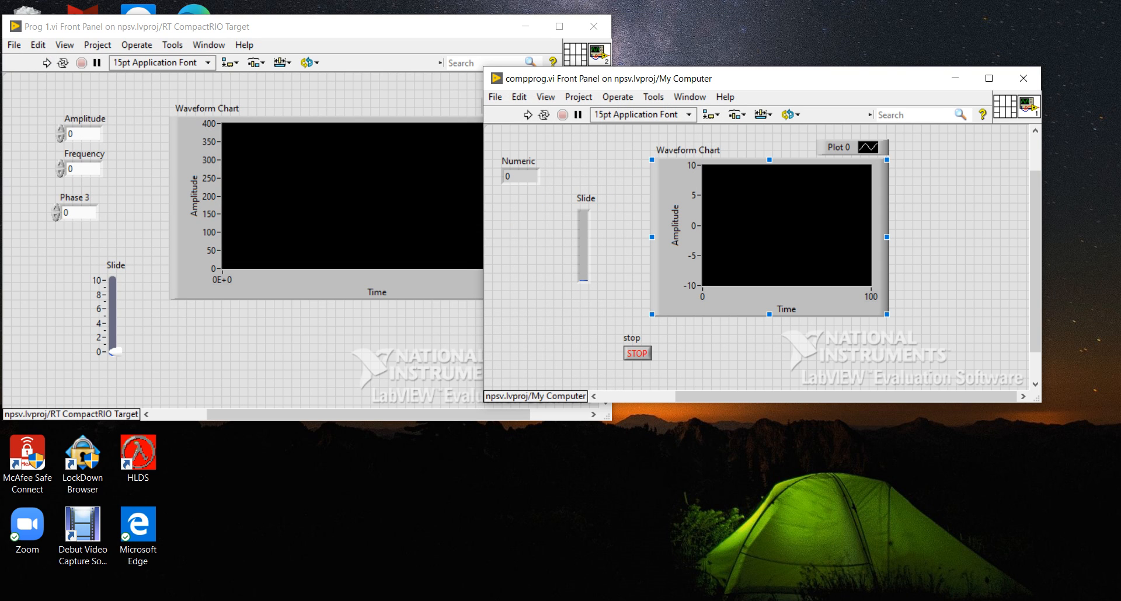
drag(759, 78, 765, 26)
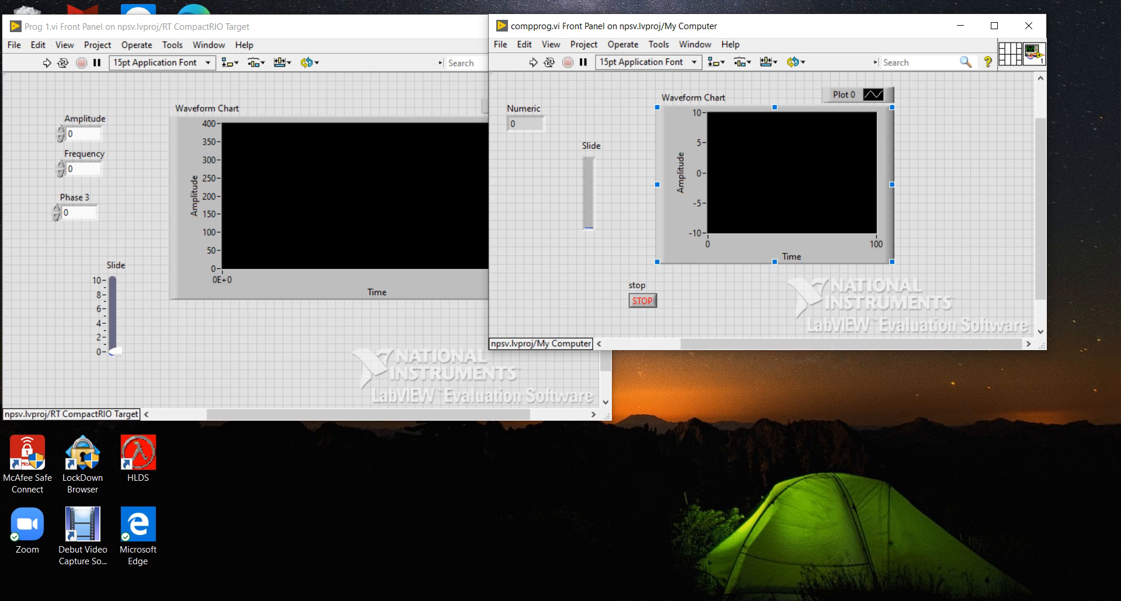
drag(770, 349, 769, 460)
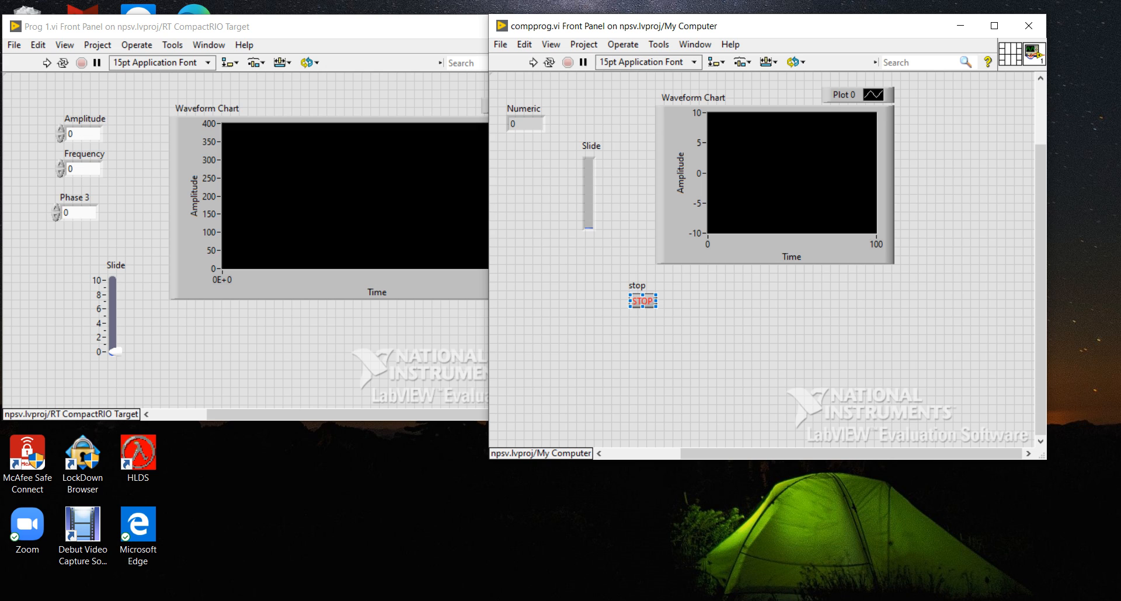
click(350, 27)
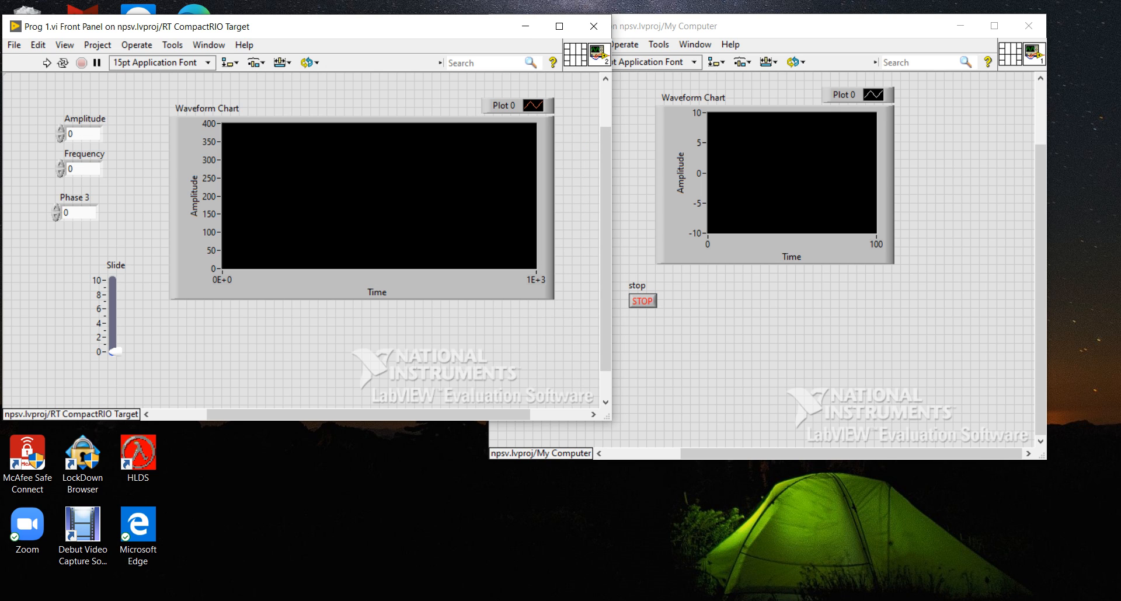
Start a new shared variable under the RT CompactRIO Target and show its available variable types.
click(523, 600)
click(268, 549)
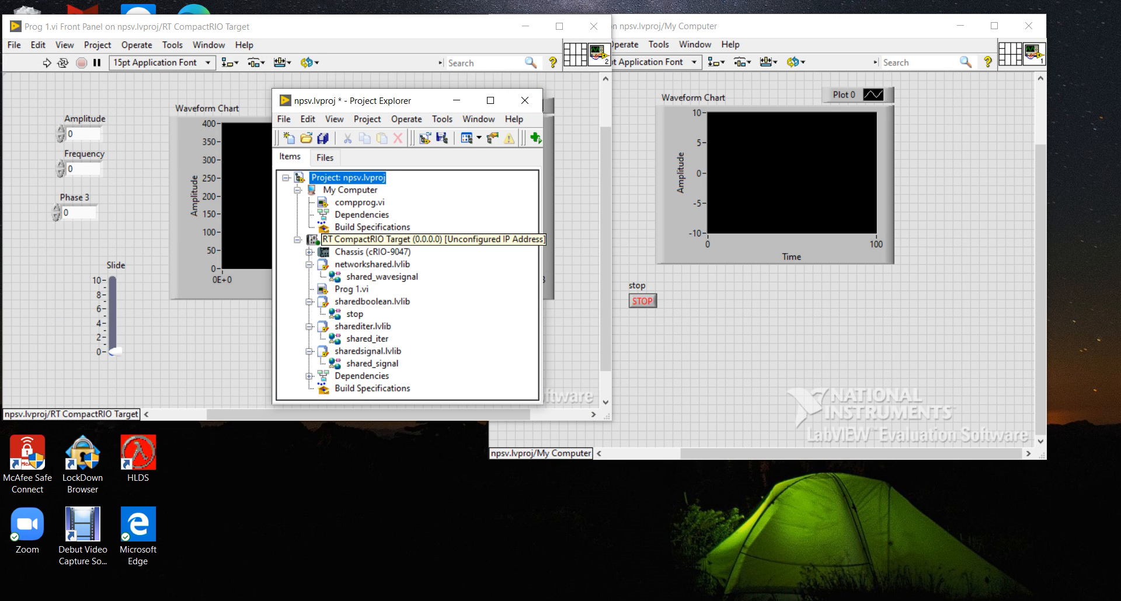
click(351, 239)
right_click(353, 239)
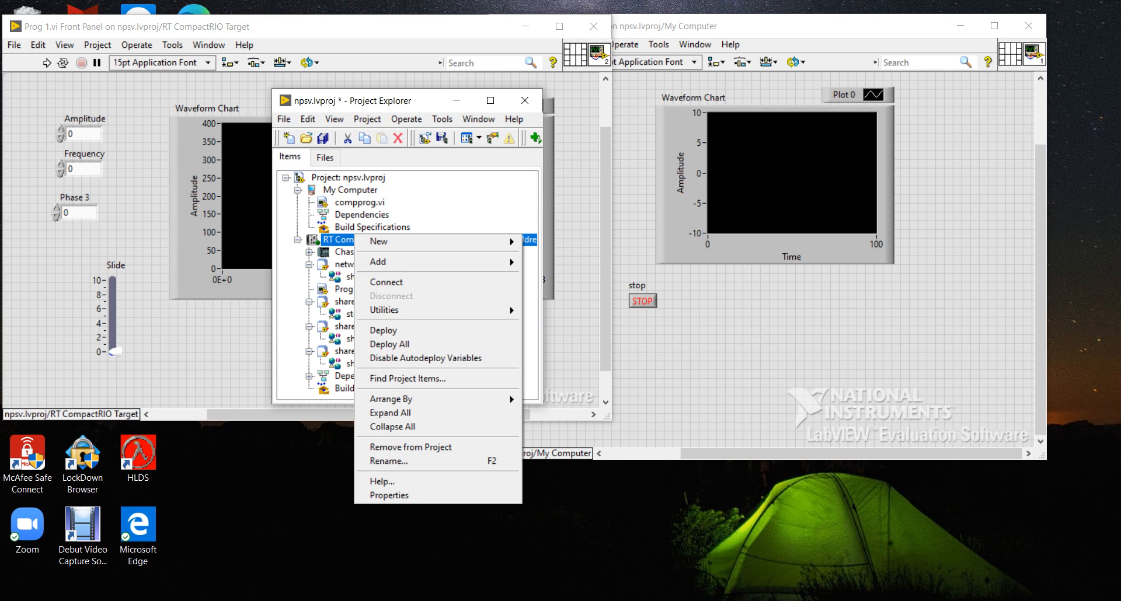
mouse_move(380, 241)
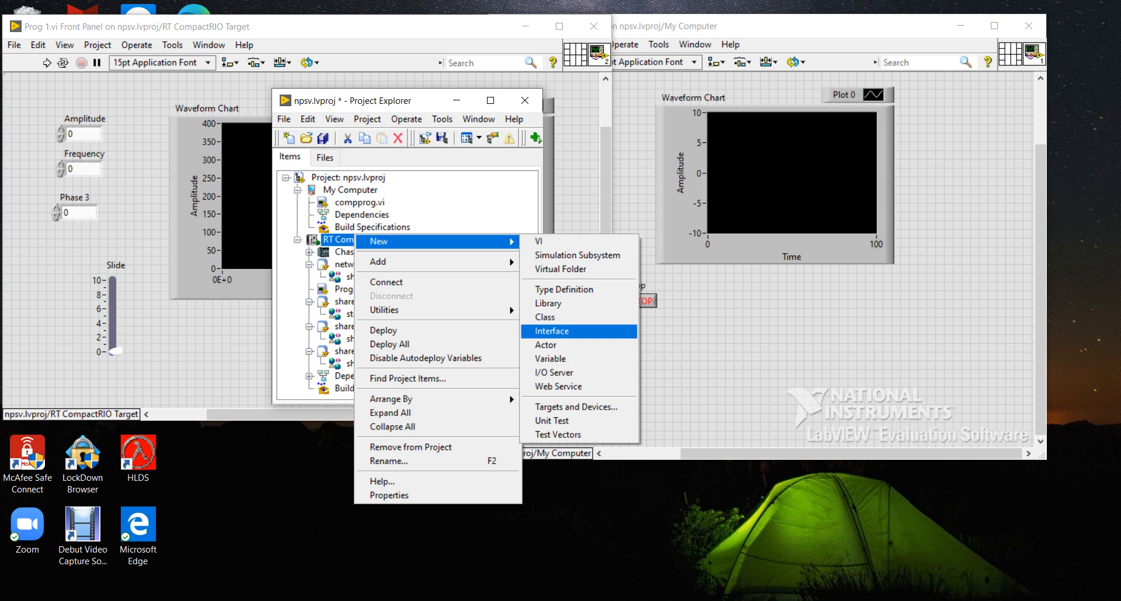
click(548, 359)
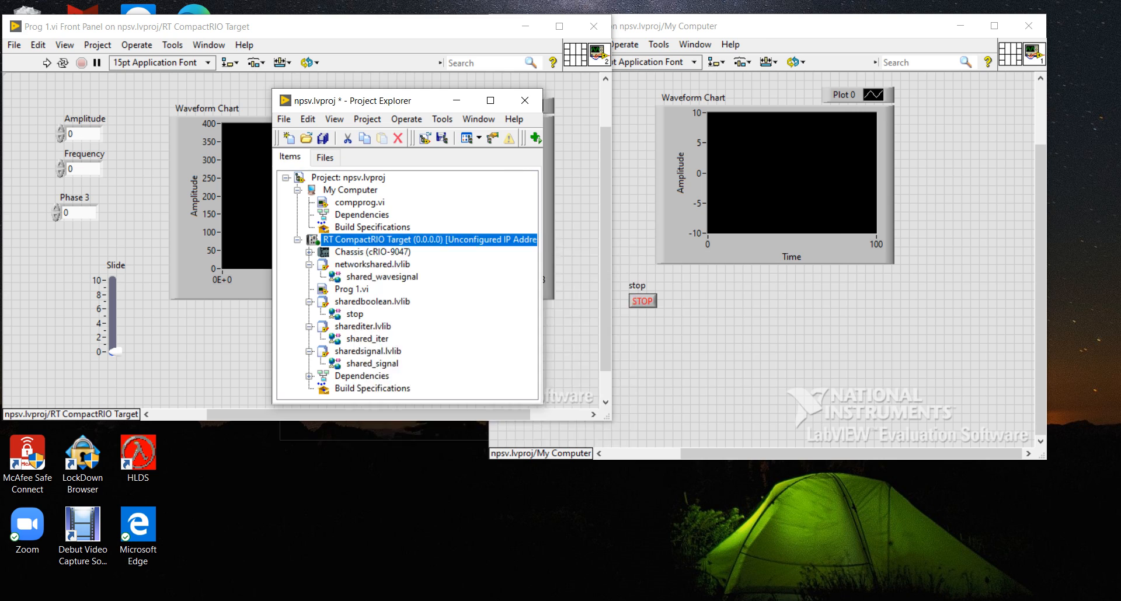
drag(525, 144, 593, 141)
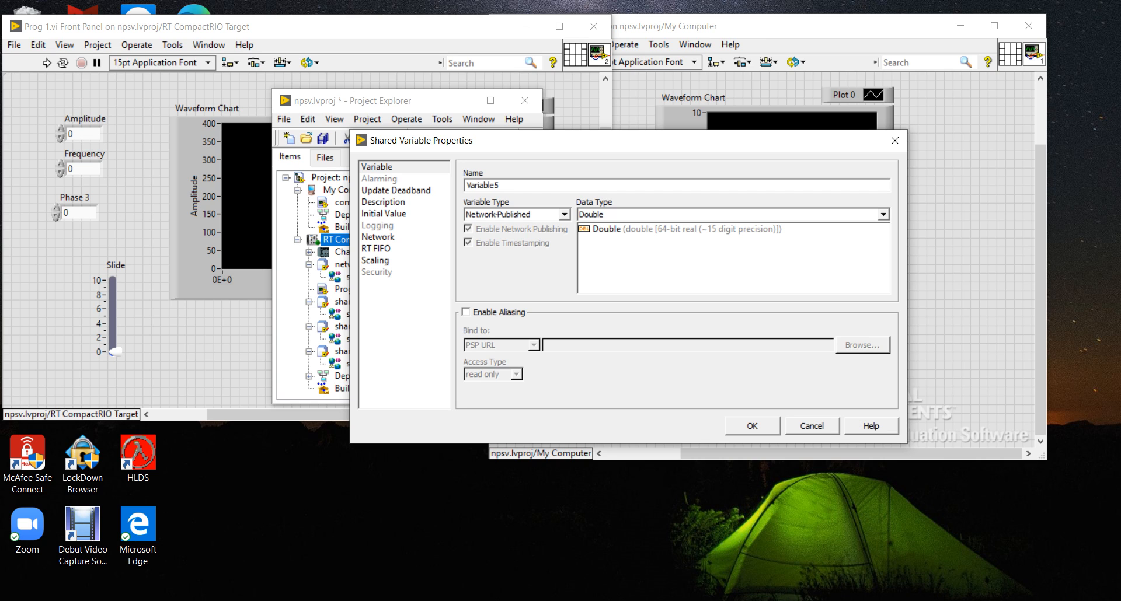
click(564, 215)
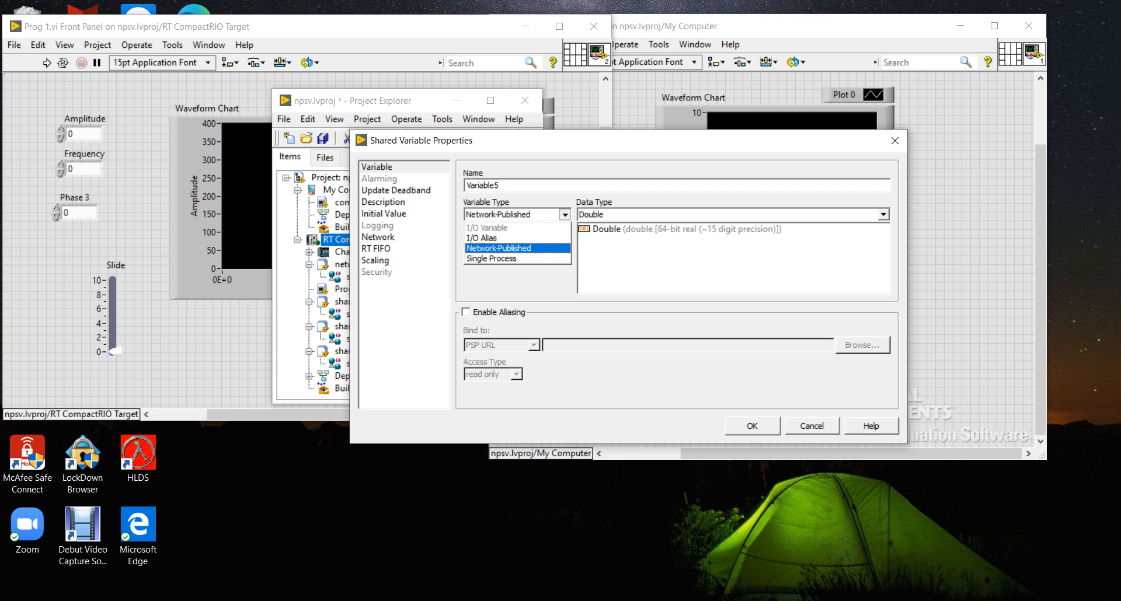
Enable the RT FIFO for the new shared variable with the Single Element FIFO type.
click(377, 248)
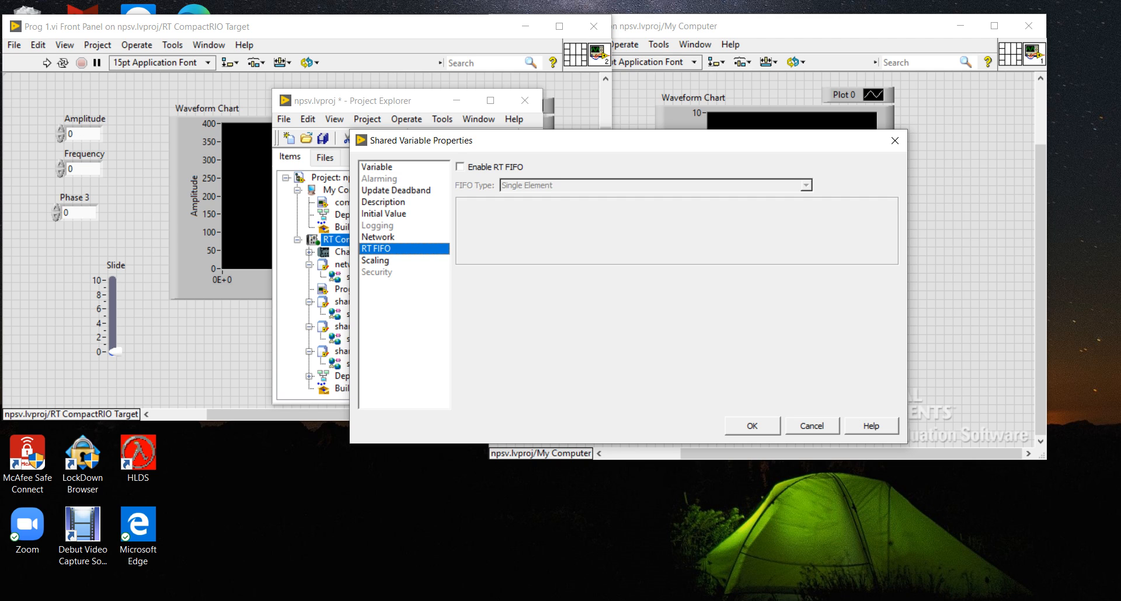
click(460, 167)
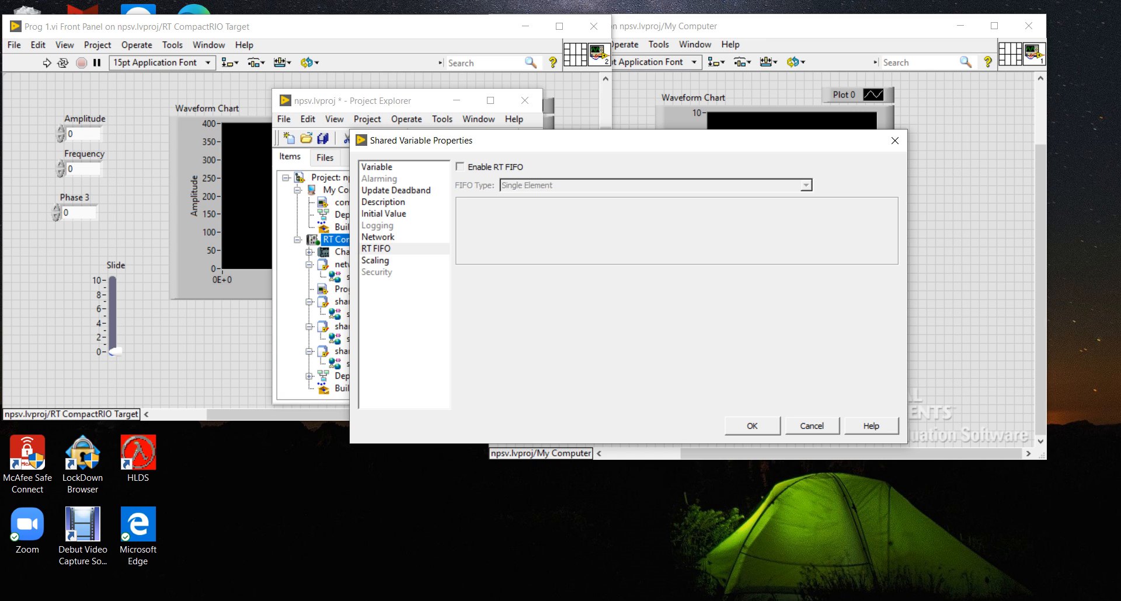
click(806, 185)
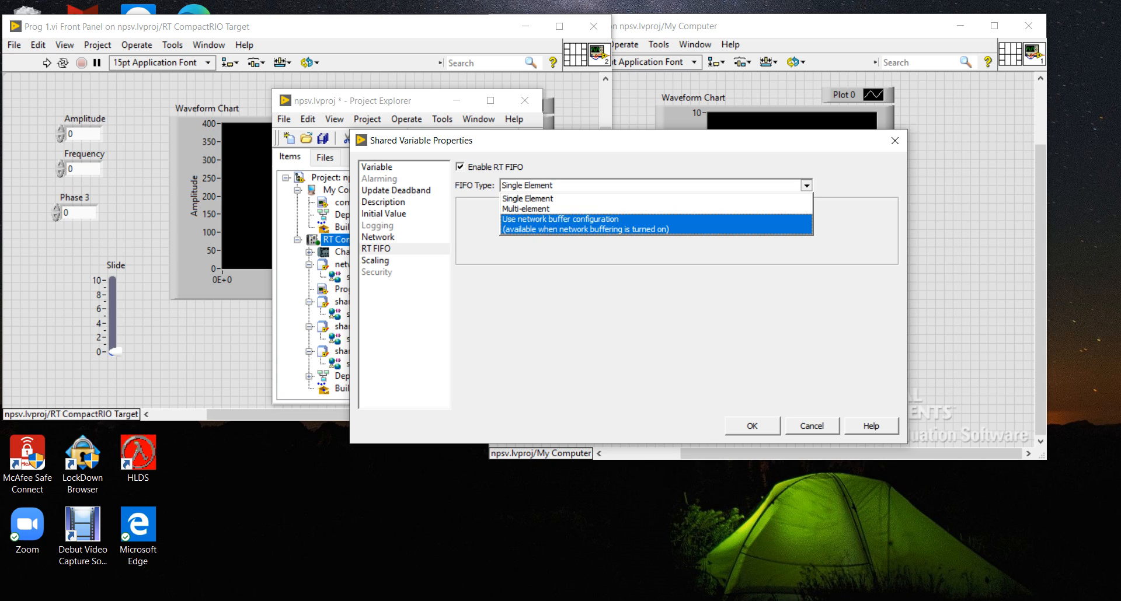
click(585, 224)
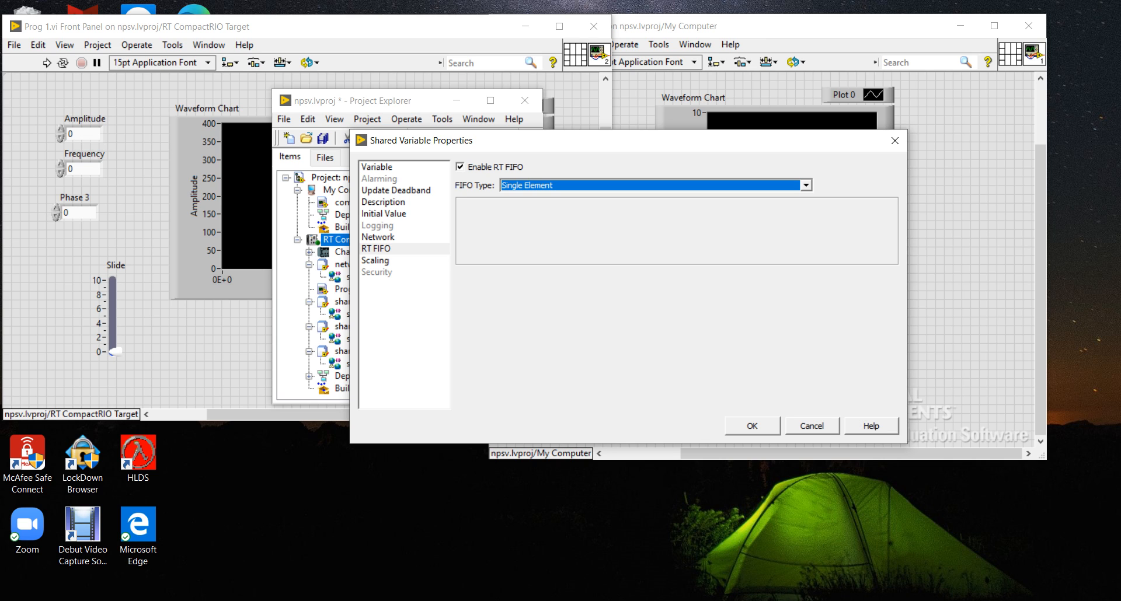
Review the new variable's network buffering, RT FIFO and general settings, then discard the variable.
click(378, 237)
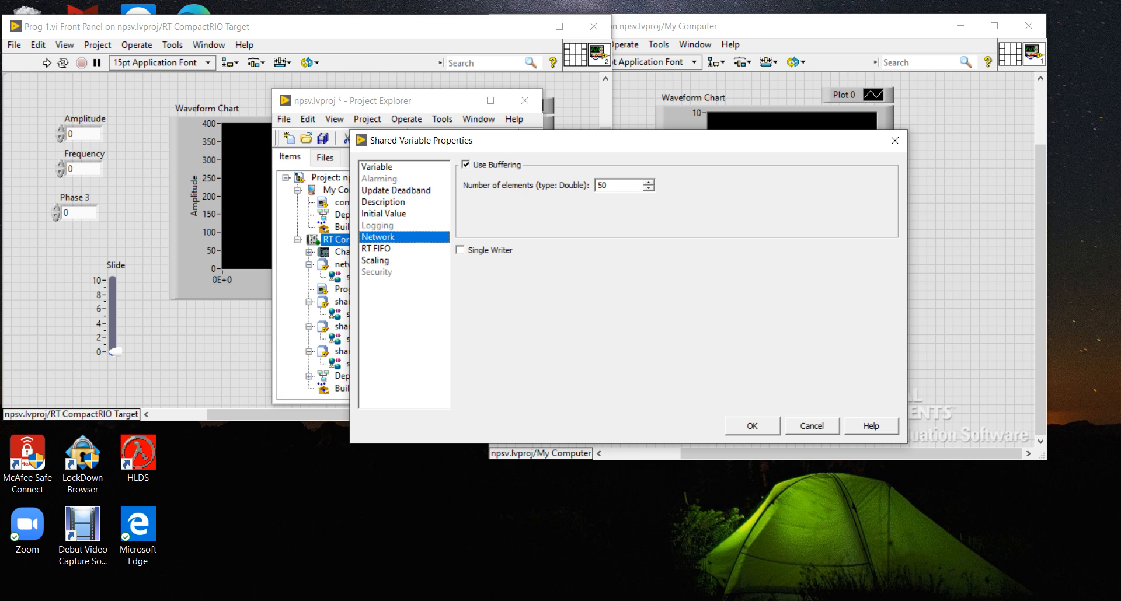
click(376, 249)
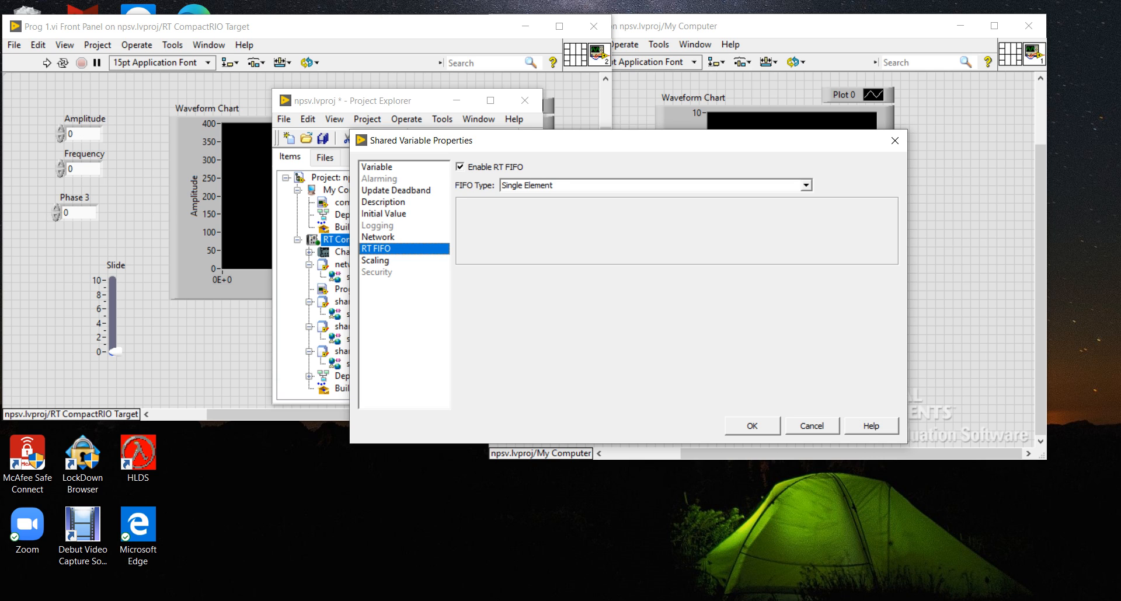
click(378, 237)
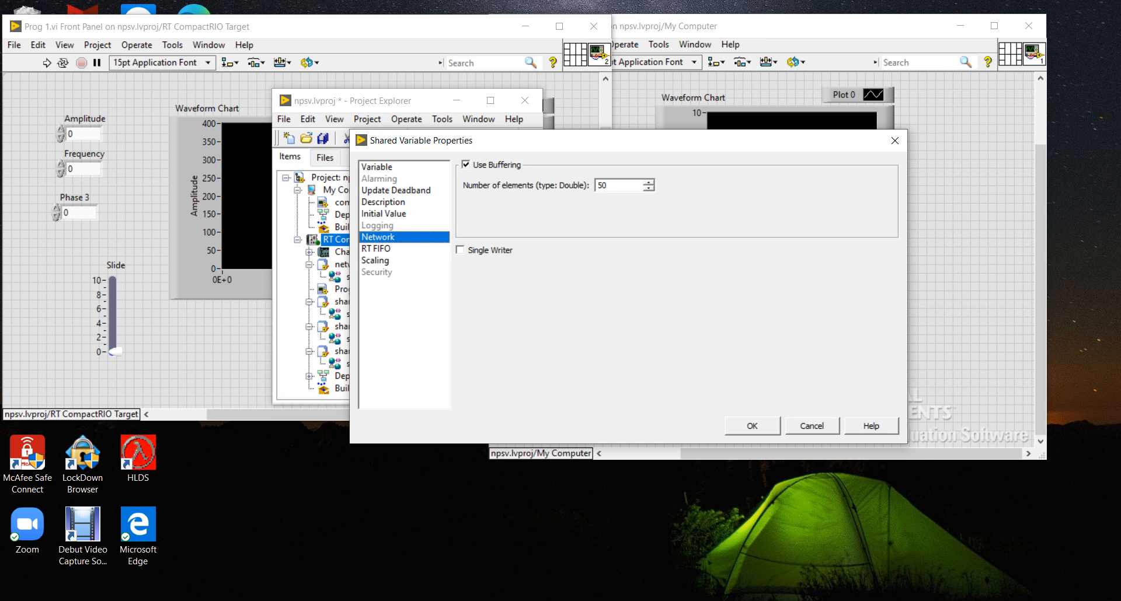
click(376, 249)
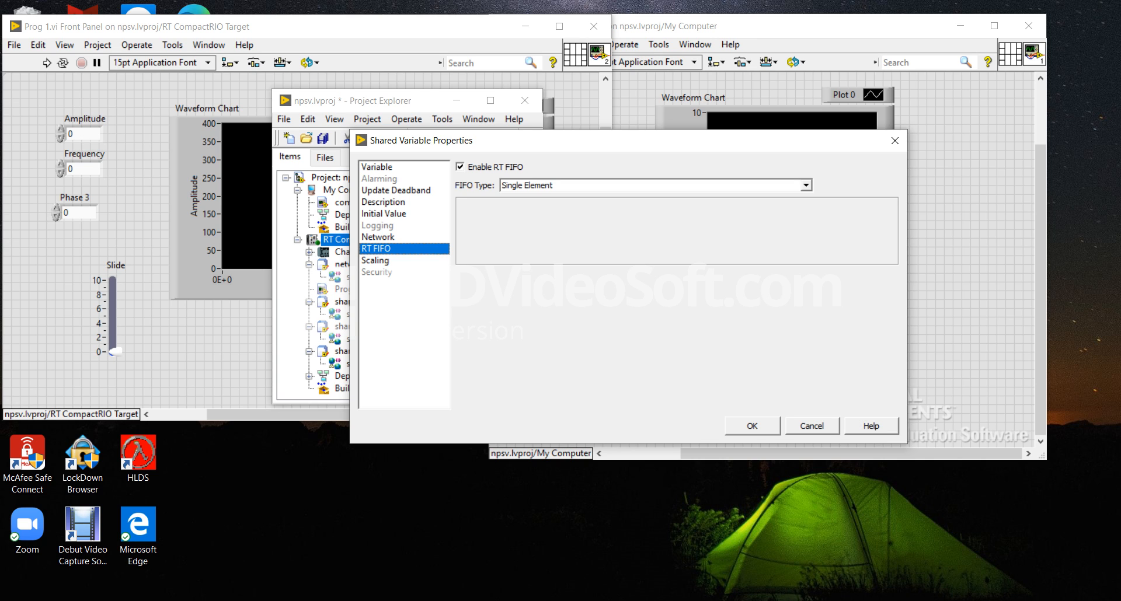
click(377, 168)
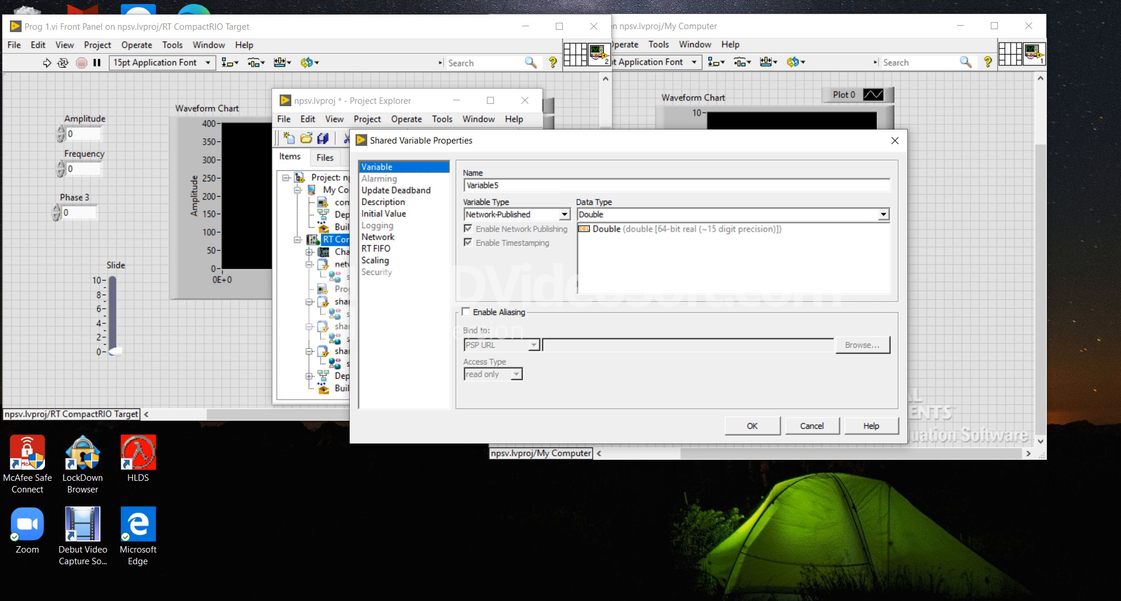
key(Escape)
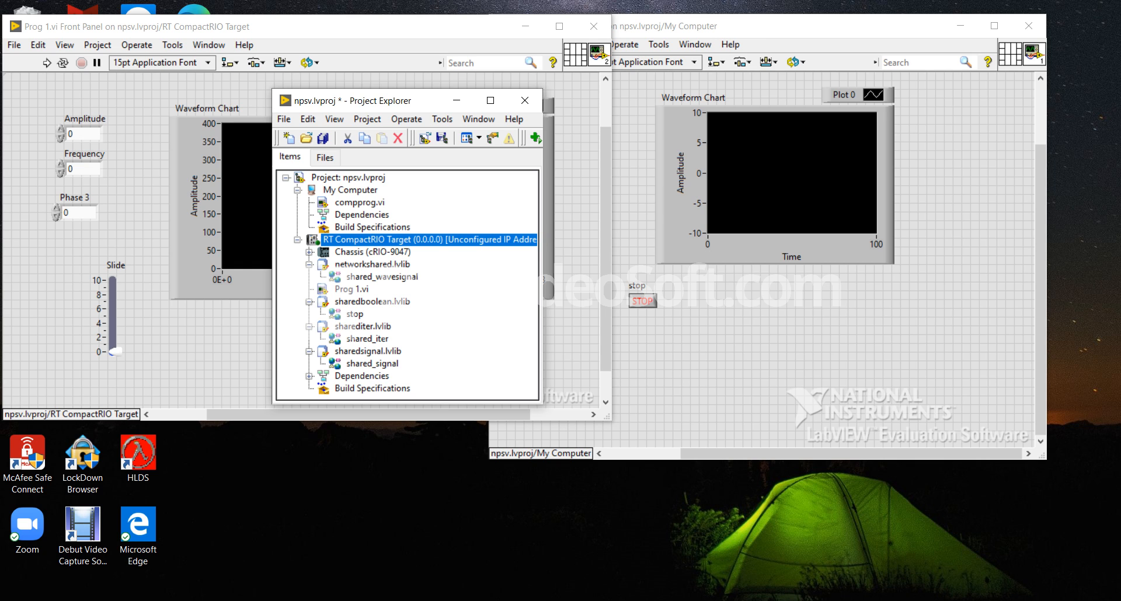
Point out the shared_wavesignal and stop variables in the project, then show the block diagram of Prog 1.vi.
click(382, 278)
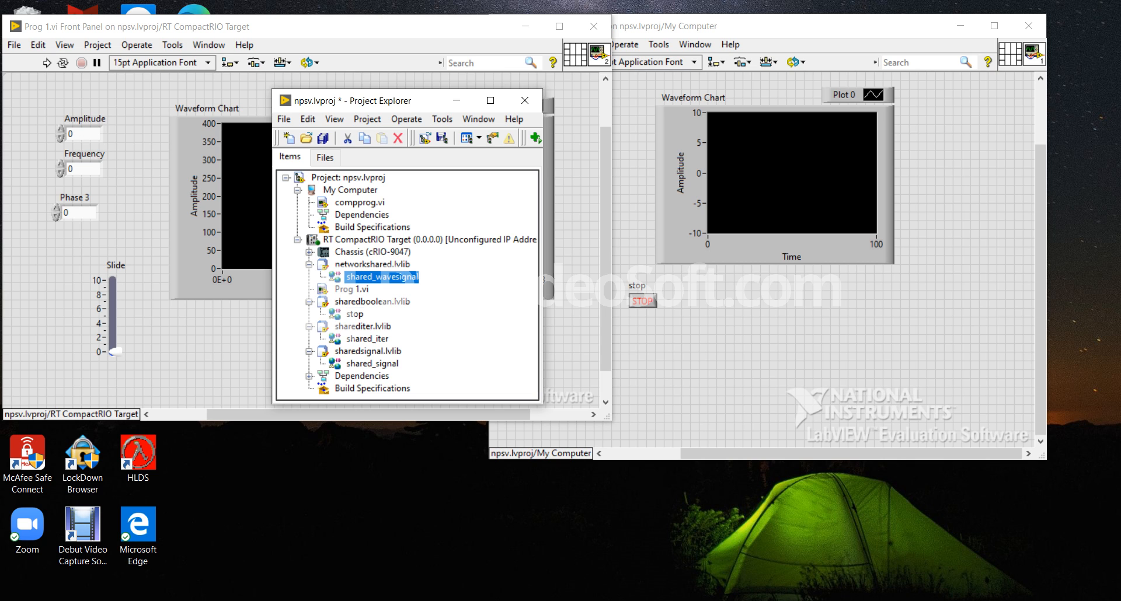
click(354, 314)
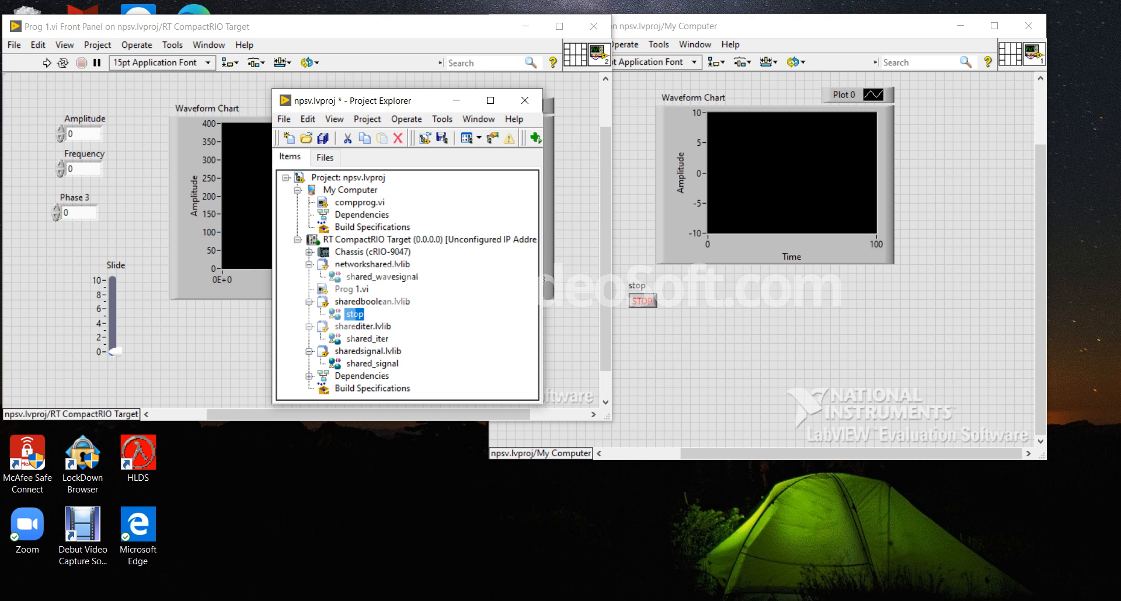
click(458, 100)
click(209, 45)
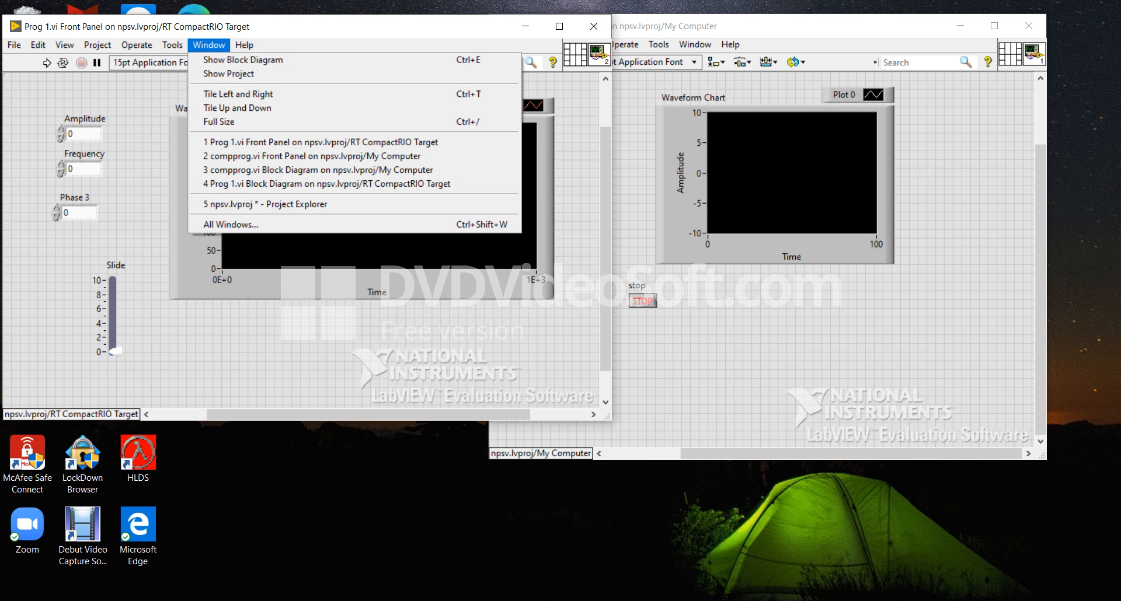
click(243, 59)
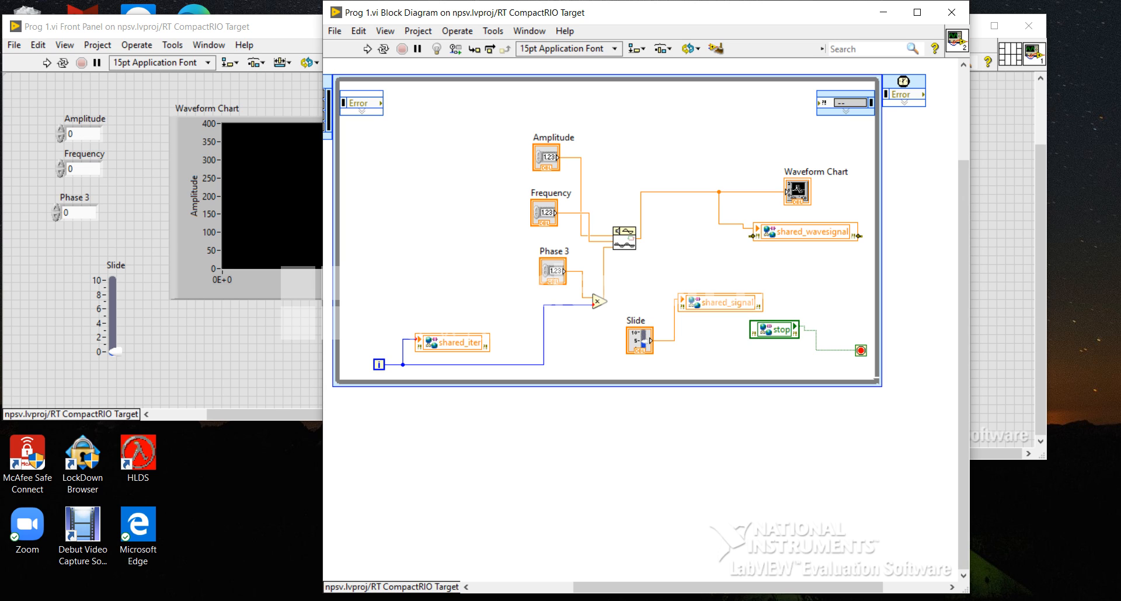
Review the change, project-location and access mode options of the shared_wavesignal node, then select the shared_iter node in Prog 1.vi's block diagram.
right_click(793, 232)
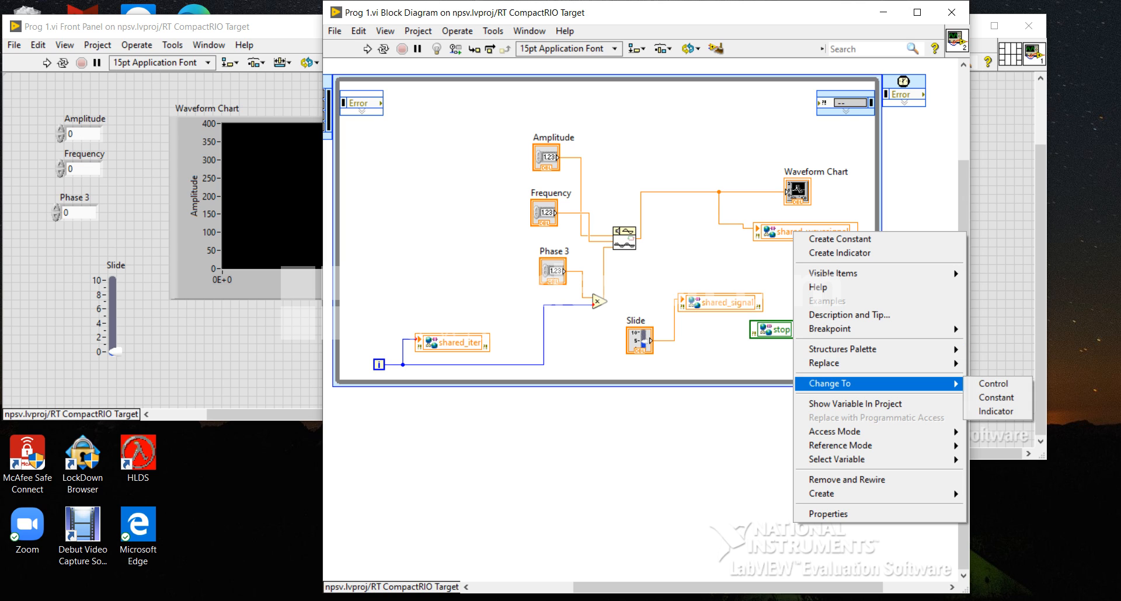
mouse_move(829, 363)
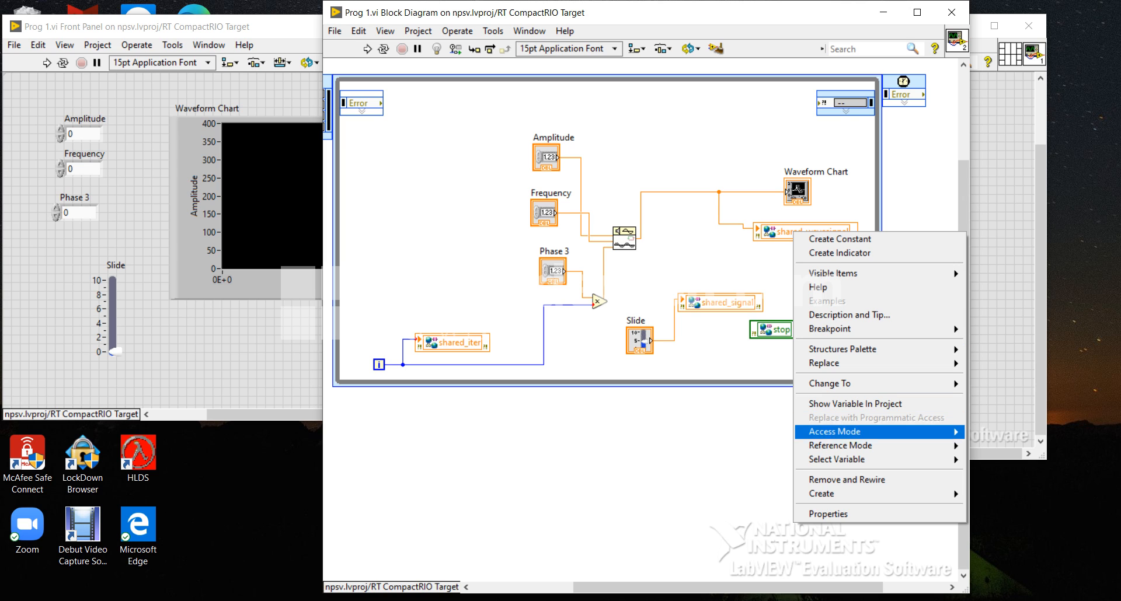
mouse_move(835, 431)
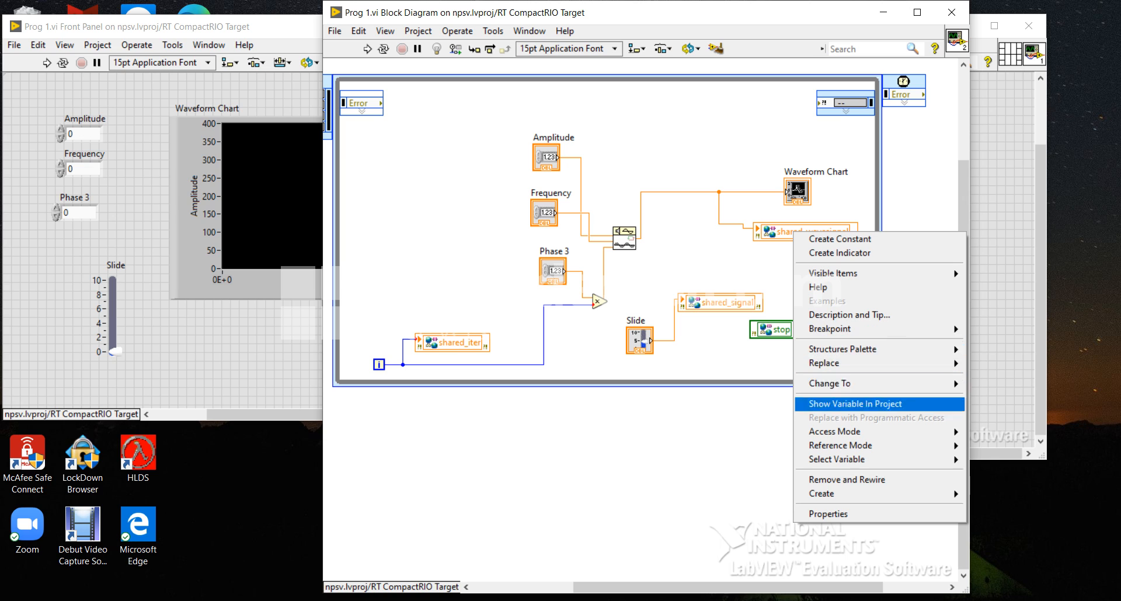
key(Escape)
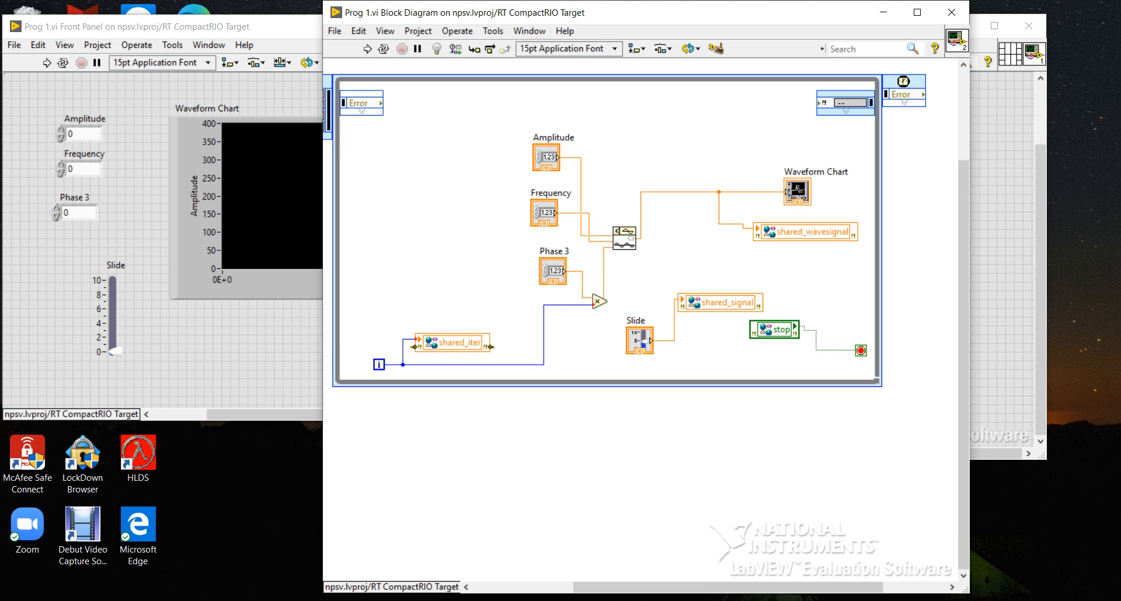
click(454, 343)
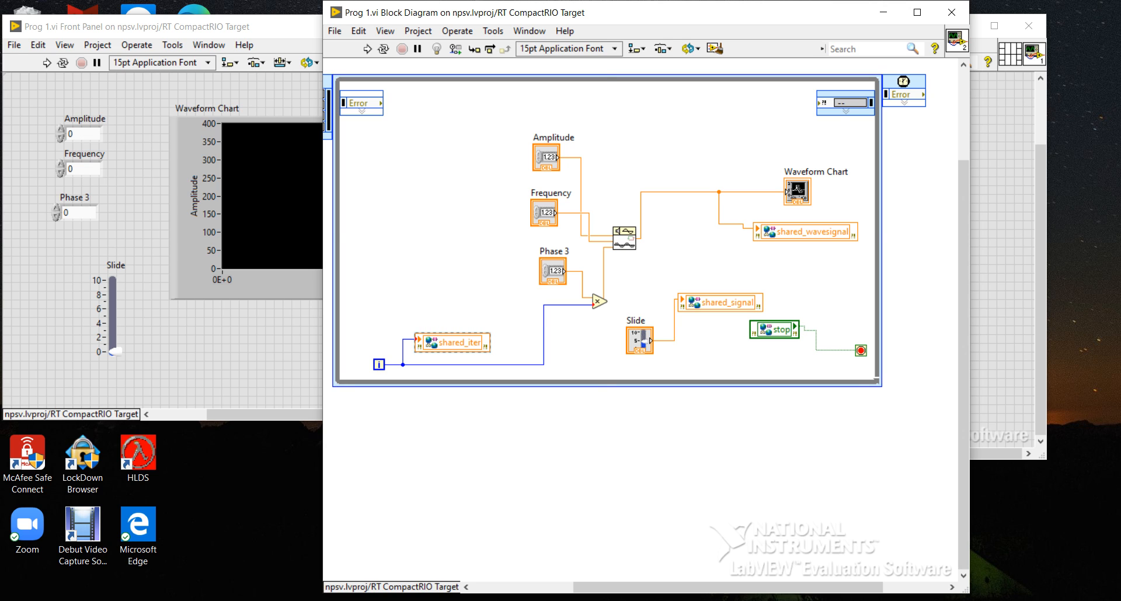
Locate the Waveform Chart on Prog 1.vi's front panel, view compprog.vi's front panel, and return to Prog 1.vi's block diagram.
double_click(797, 190)
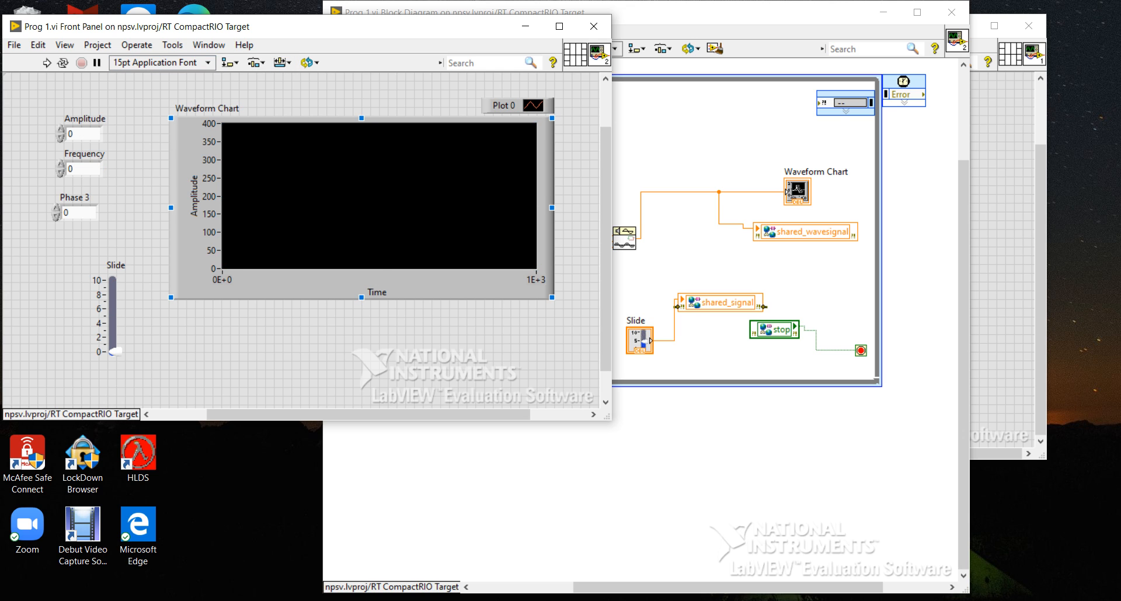
click(1005, 275)
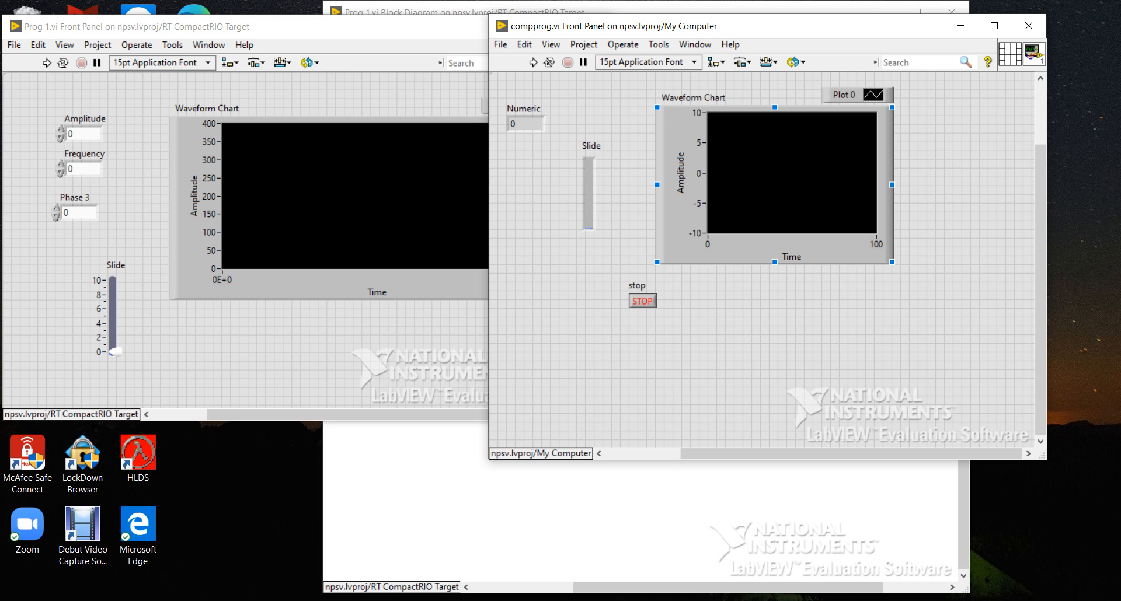
click(374, 339)
key(ctrl+e)
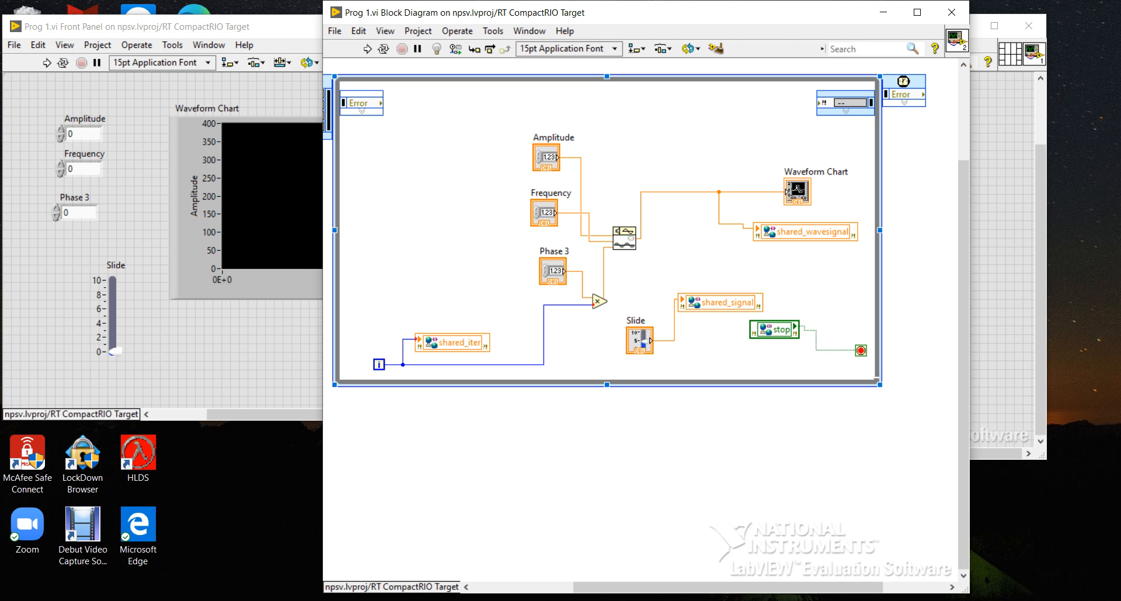
Open the block diagram of compprog.vi and reposition its window over the two front panels.
click(1002, 291)
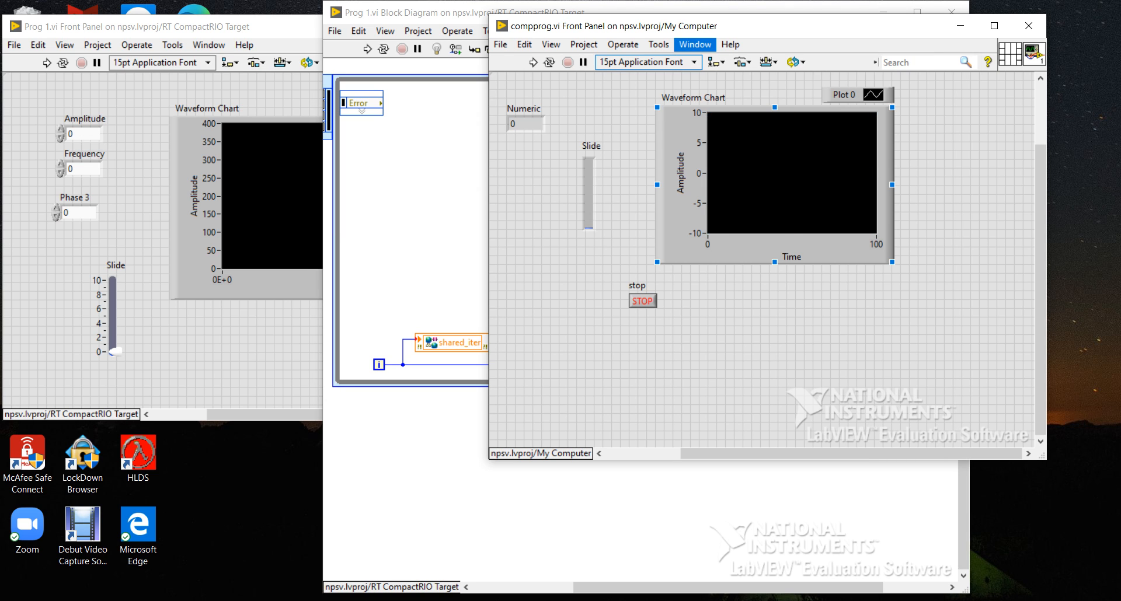
click(695, 45)
click(729, 59)
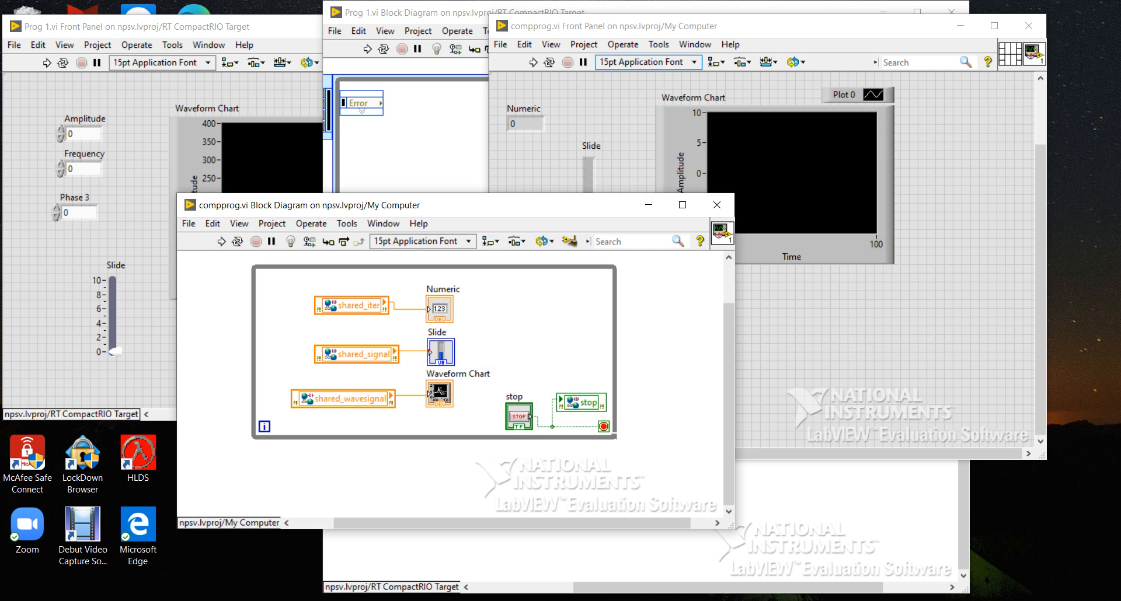
drag(538, 205, 666, 112)
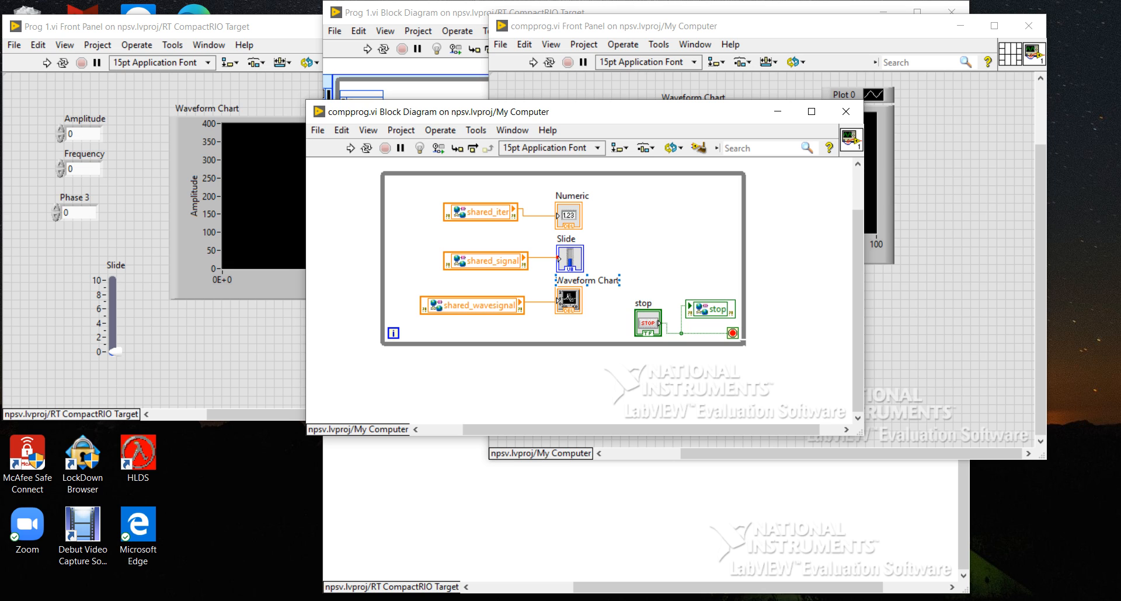
Compare the shared variable nodes in the Prog 1.vi and compprog.vi block diagrams, pointing out shared_iter in compprog.vi.
click(613, 496)
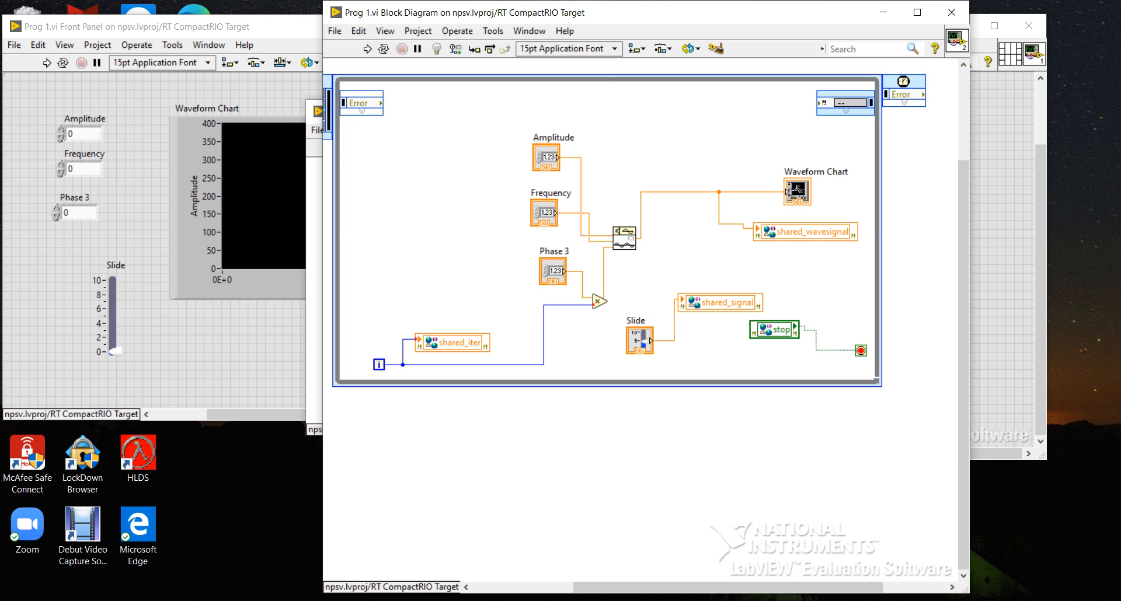
click(314, 339)
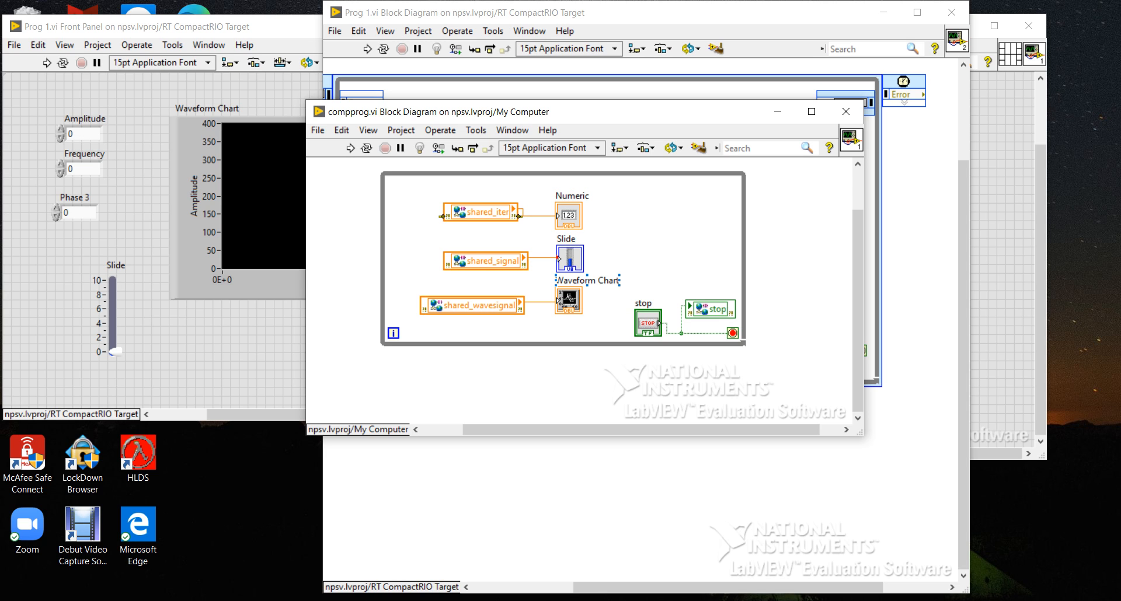
click(480, 212)
click(458, 210)
click(457, 210)
key(alt+Tab)
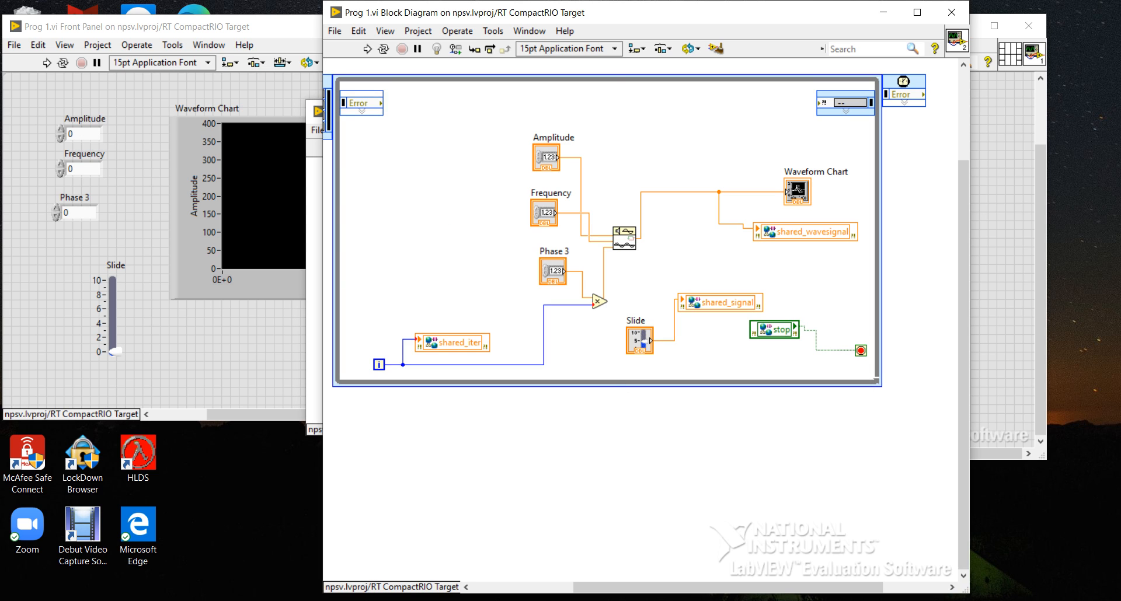
Compare the front panels of Prog 1.vi and compprog.vi, rechecking Prog 1.vi's block diagram and ending on compprog.vi's front panel.
key(ctrl+e)
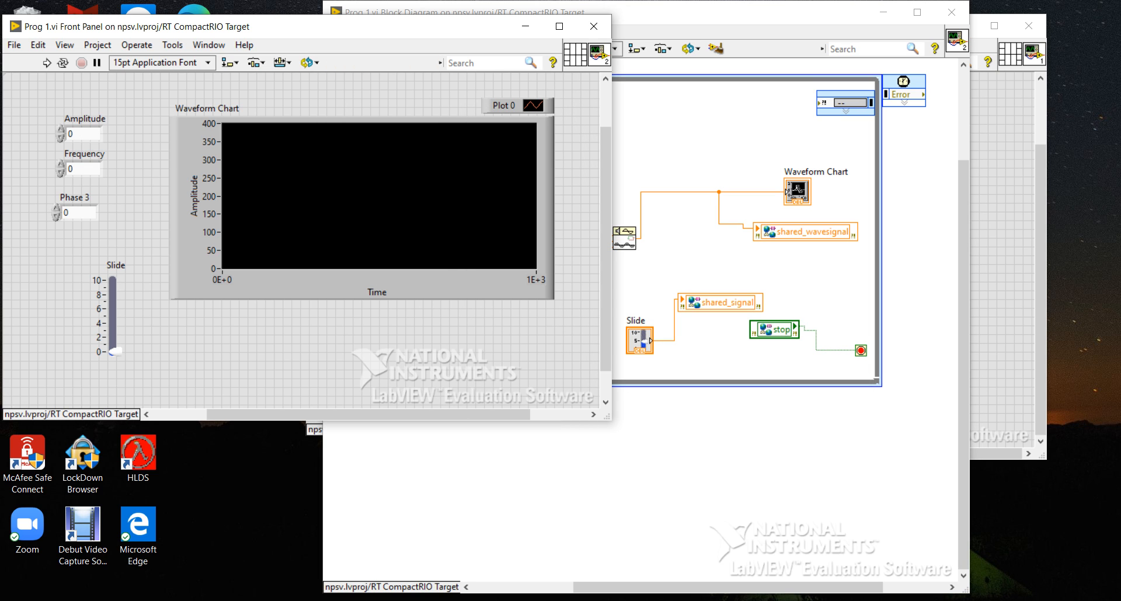
key(alt+Tab)
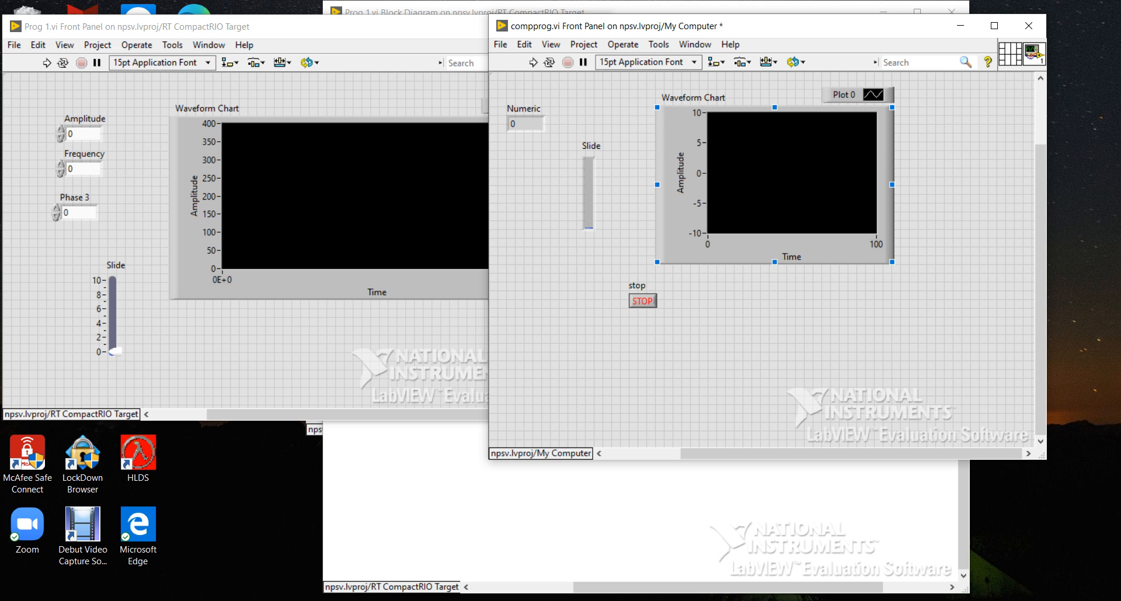
key(alt+Tab)
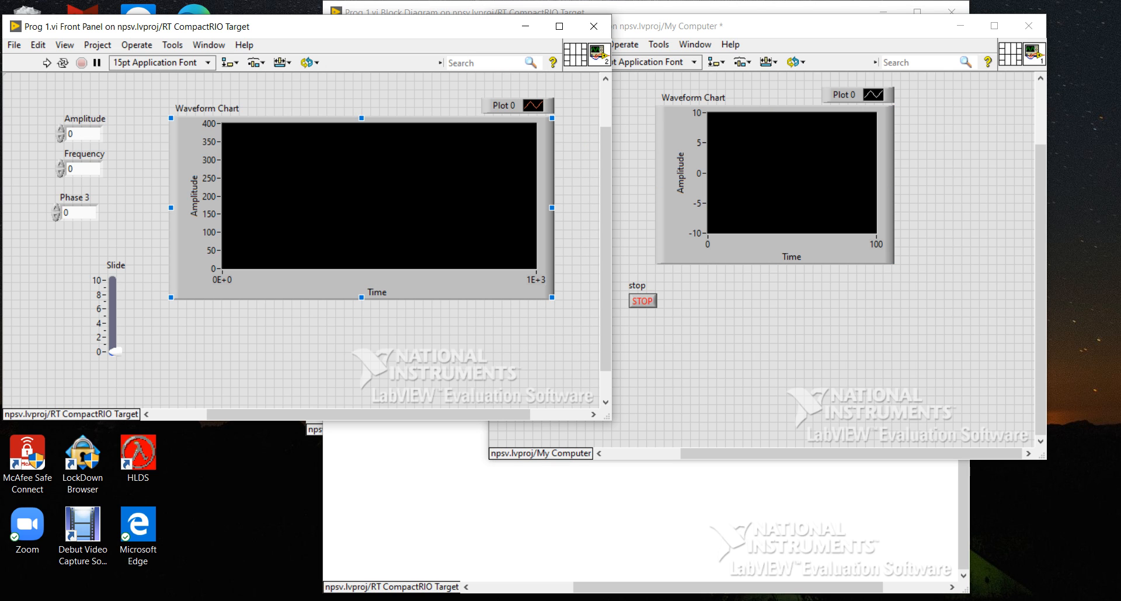
key(ctrl+e)
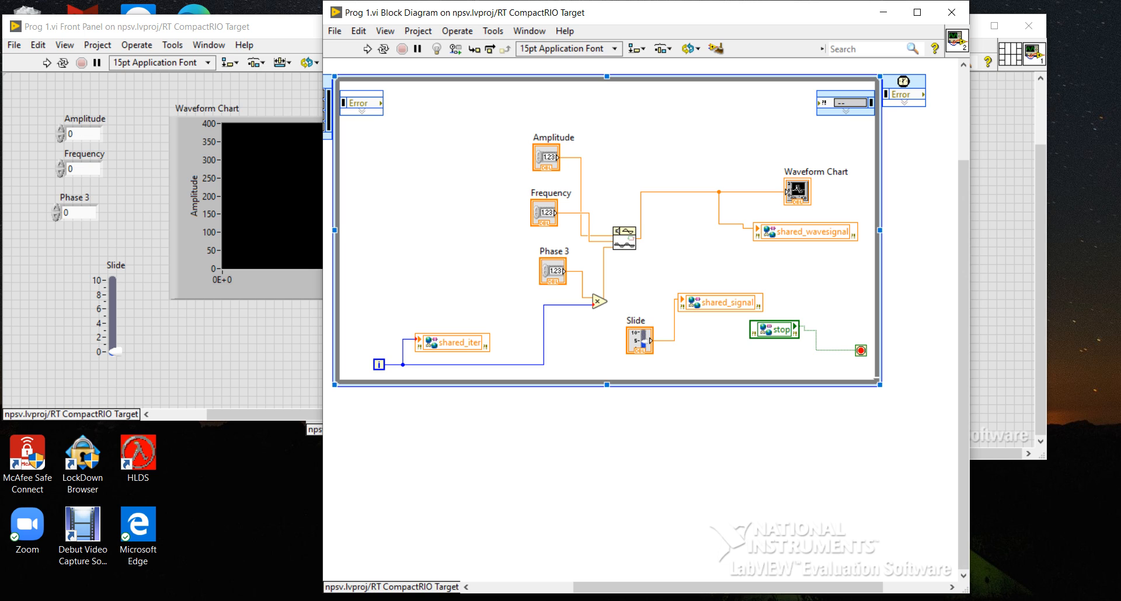
key(ctrl+e)
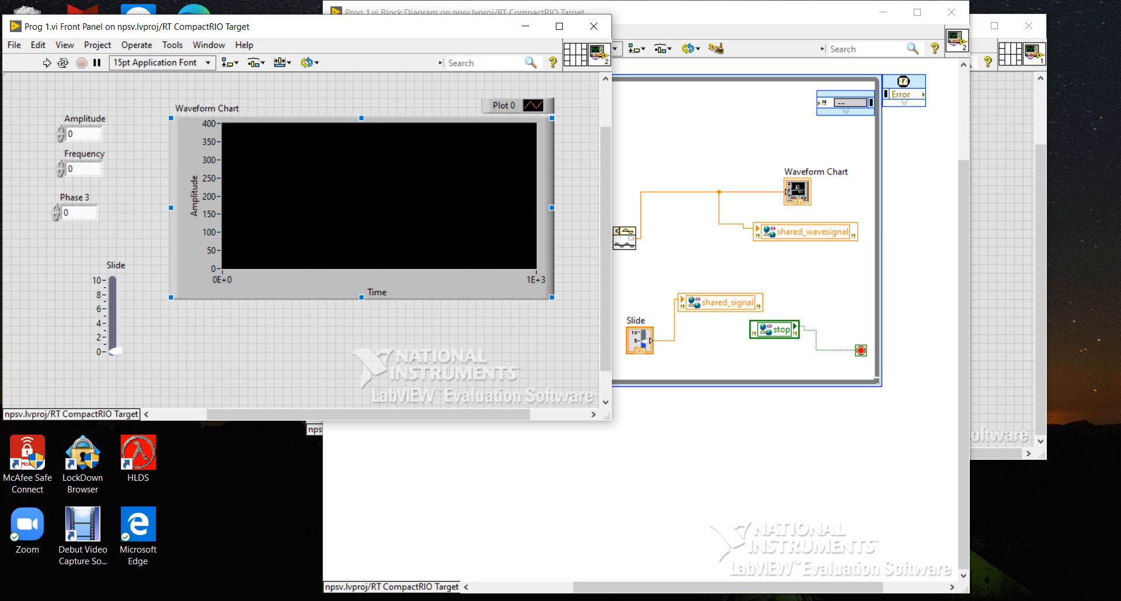
click(1001, 245)
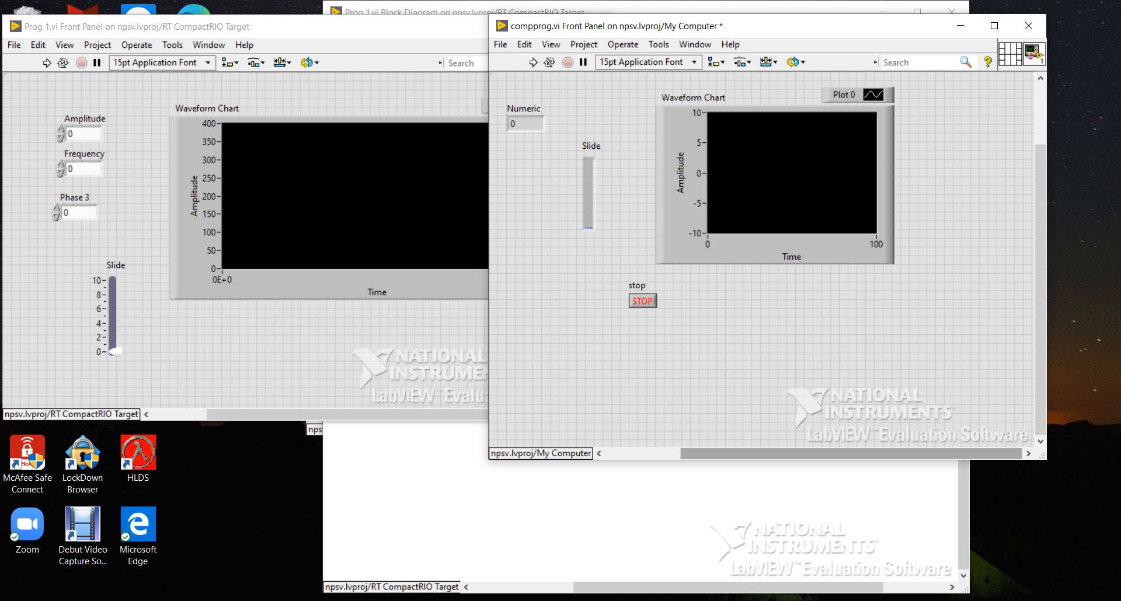
click(937, 600)
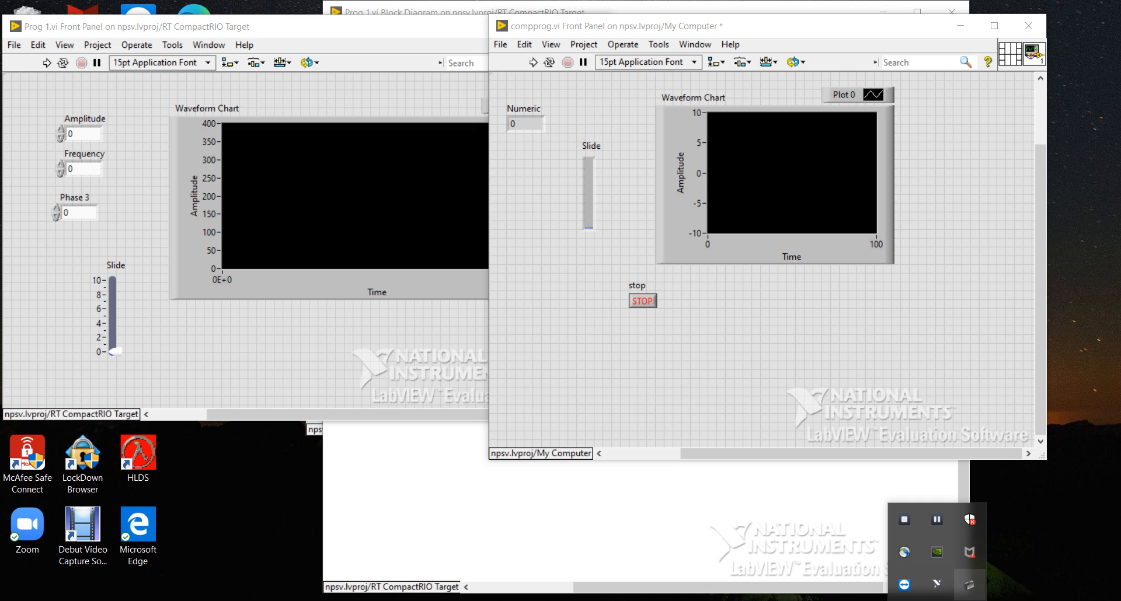
click(937, 520)
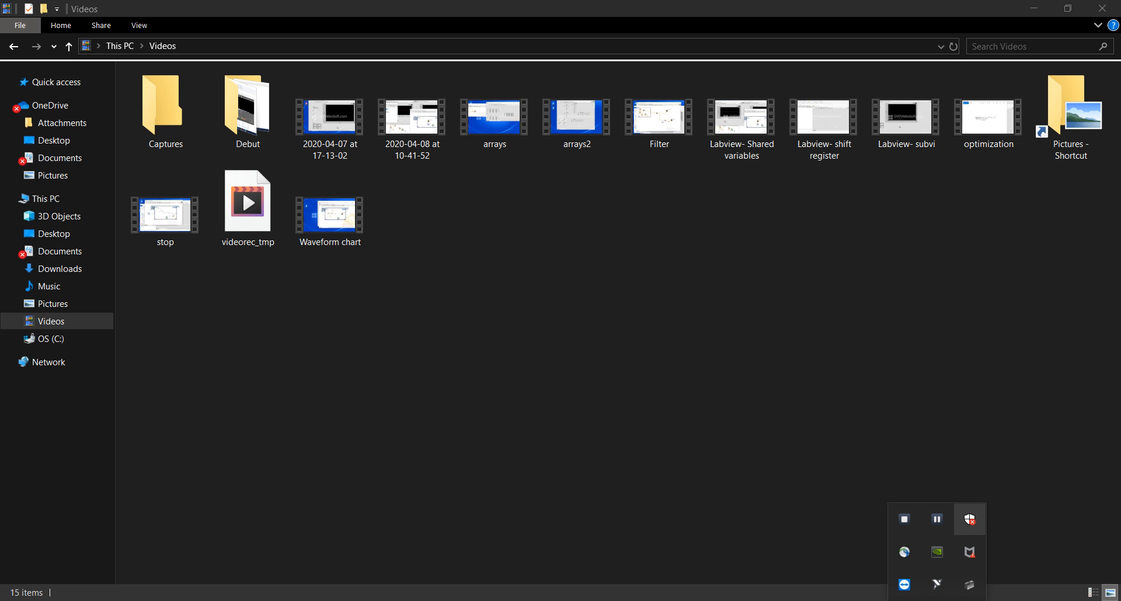